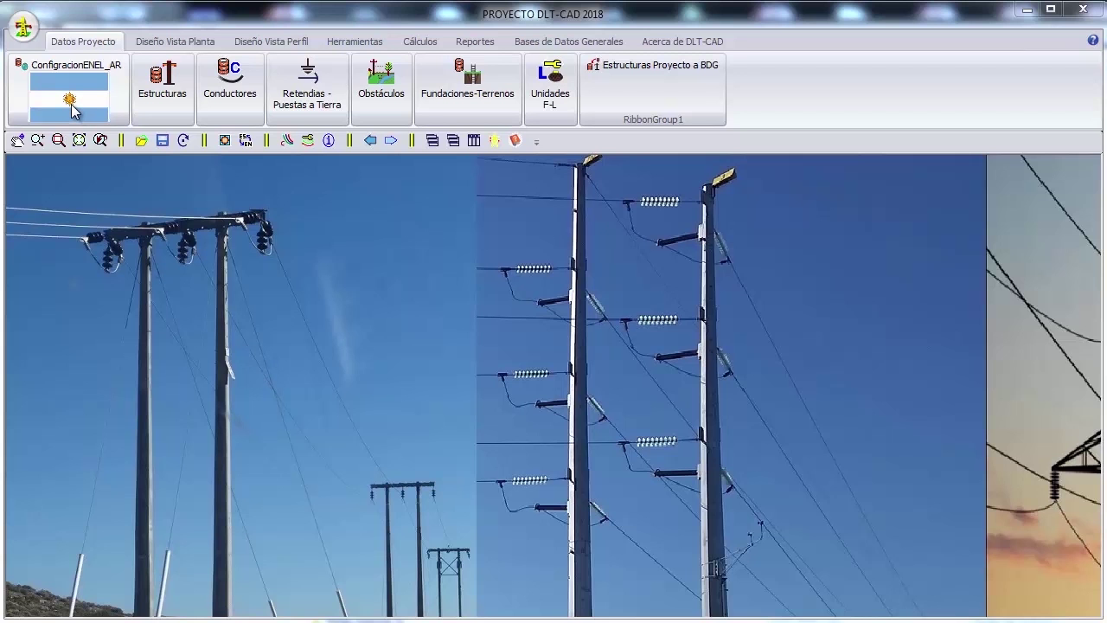
Step: Load the Configuracion_DGE.cfg configuration file from the Settings folder
left_click(100, 69)
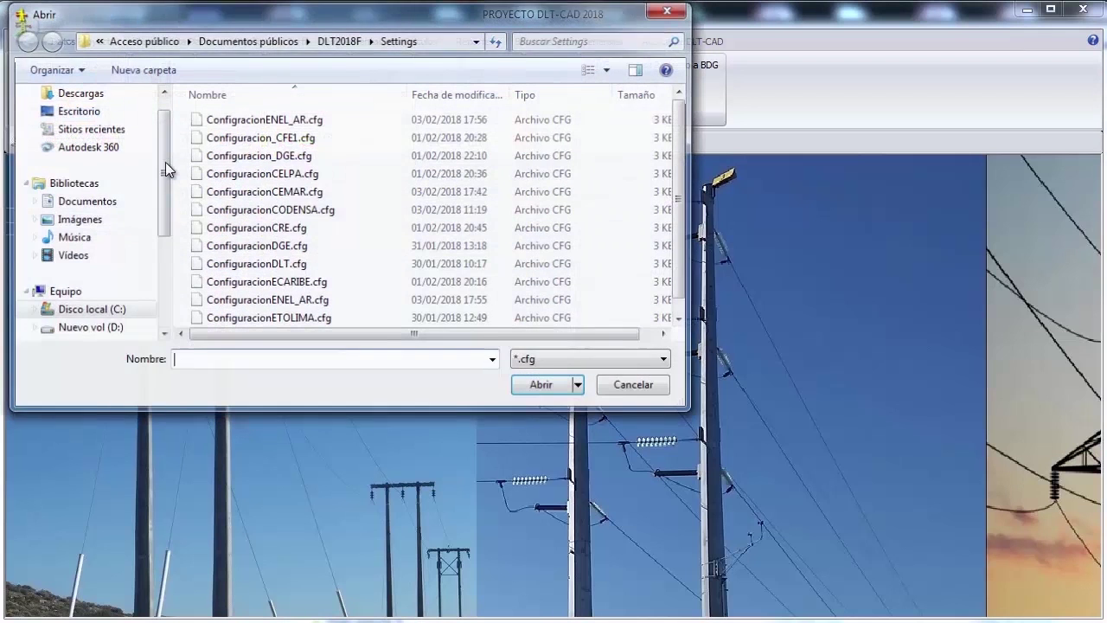
left_click(294, 157)
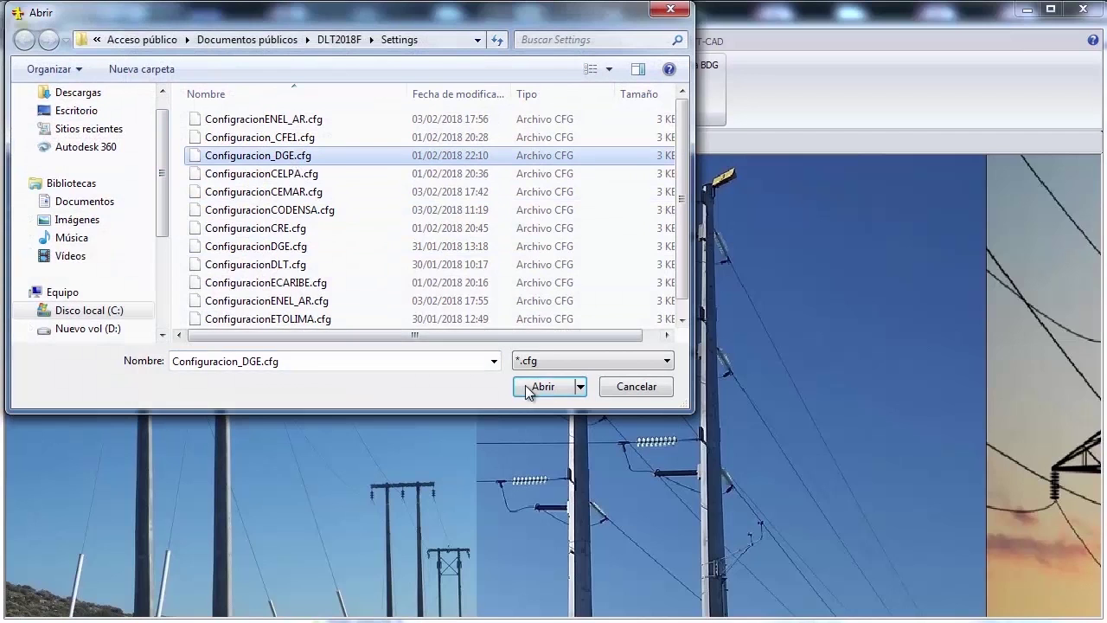
left_click(541, 387)
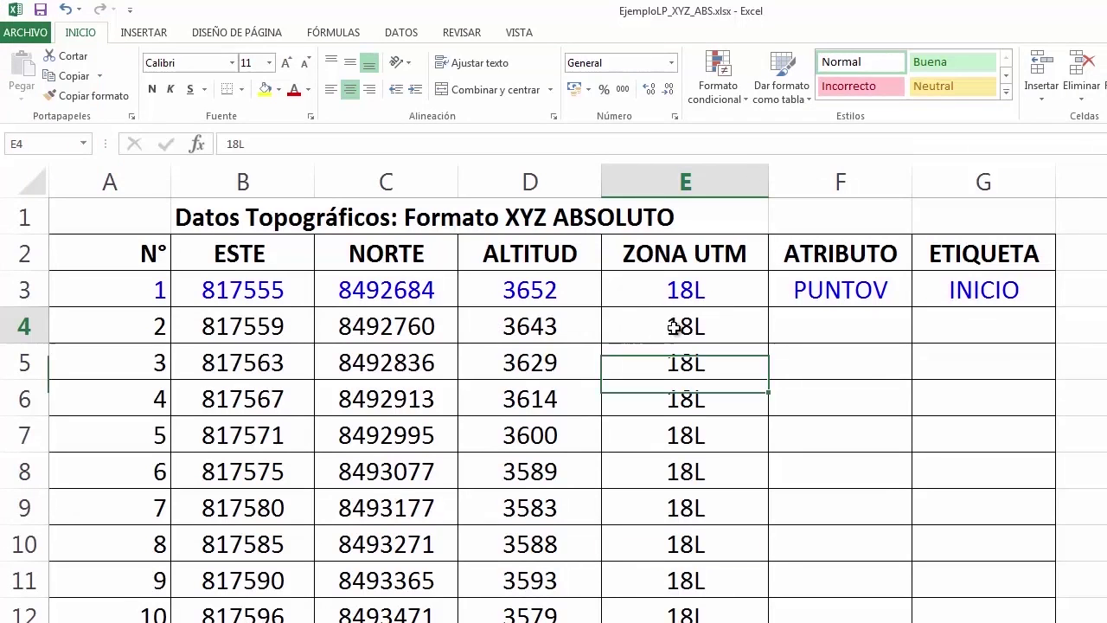
Step: In Excel, look through the ZONA UTM column of EjemploLP_XYZ_ABS.xlsx down to the rows where the zone changes
left_click(697, 322)
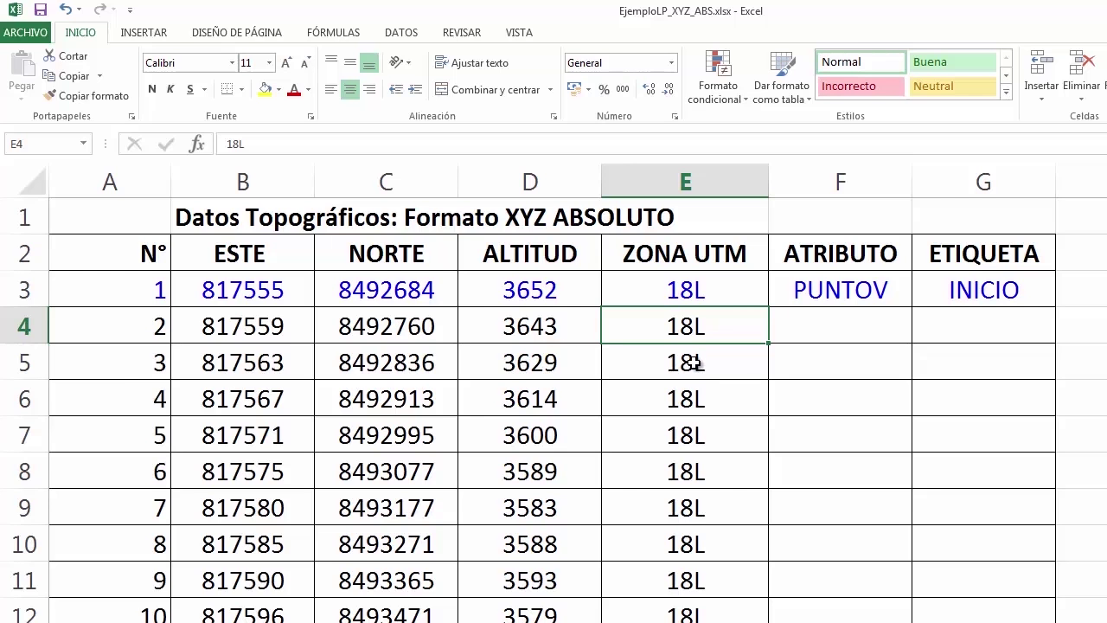
scroll(695, 364, "down", 11)
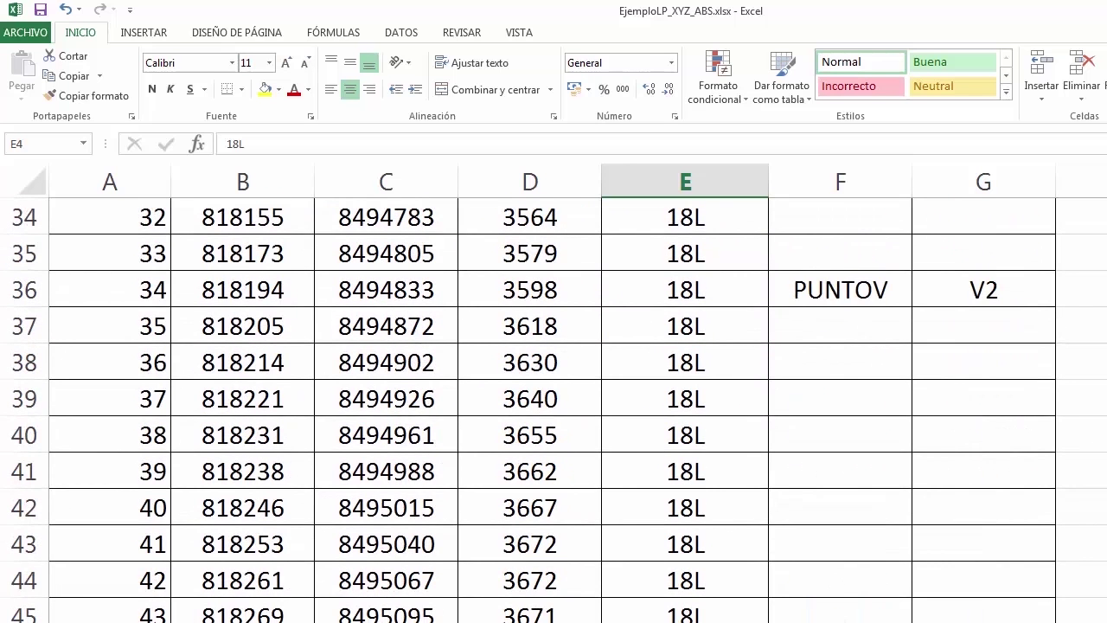
left_click(630, 472)
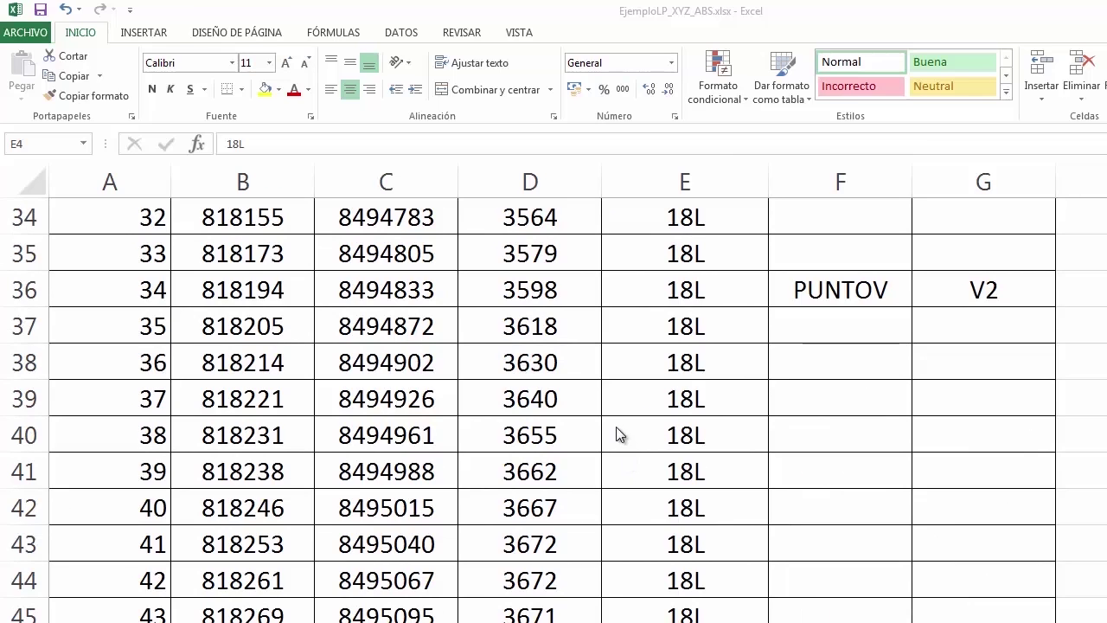
scroll(616, 424, "down", 20)
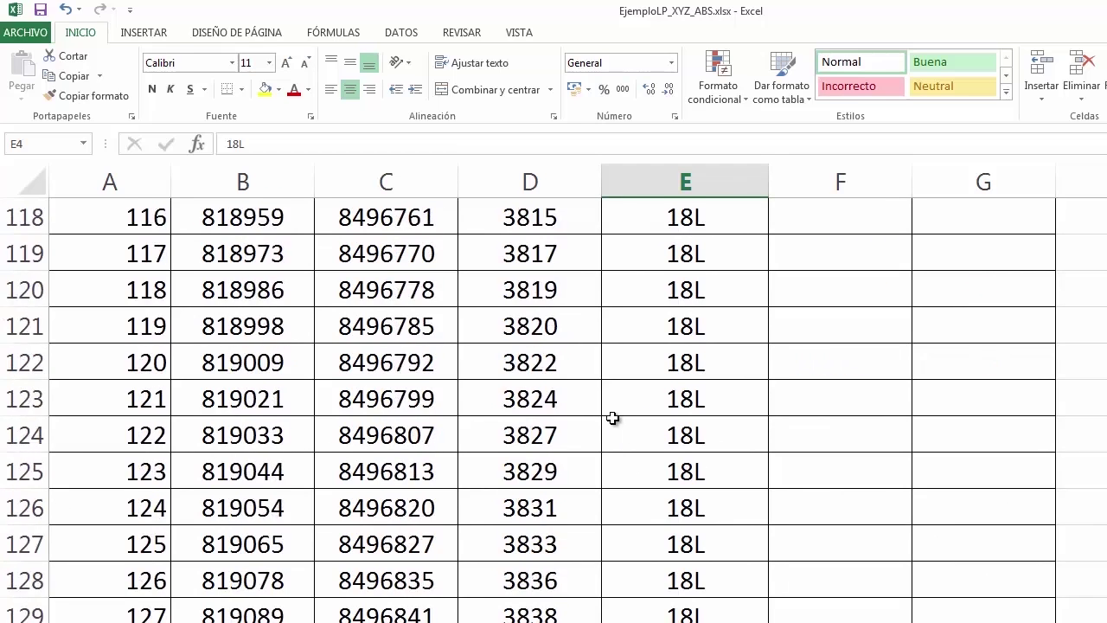
scroll(613, 418, "down", 20)
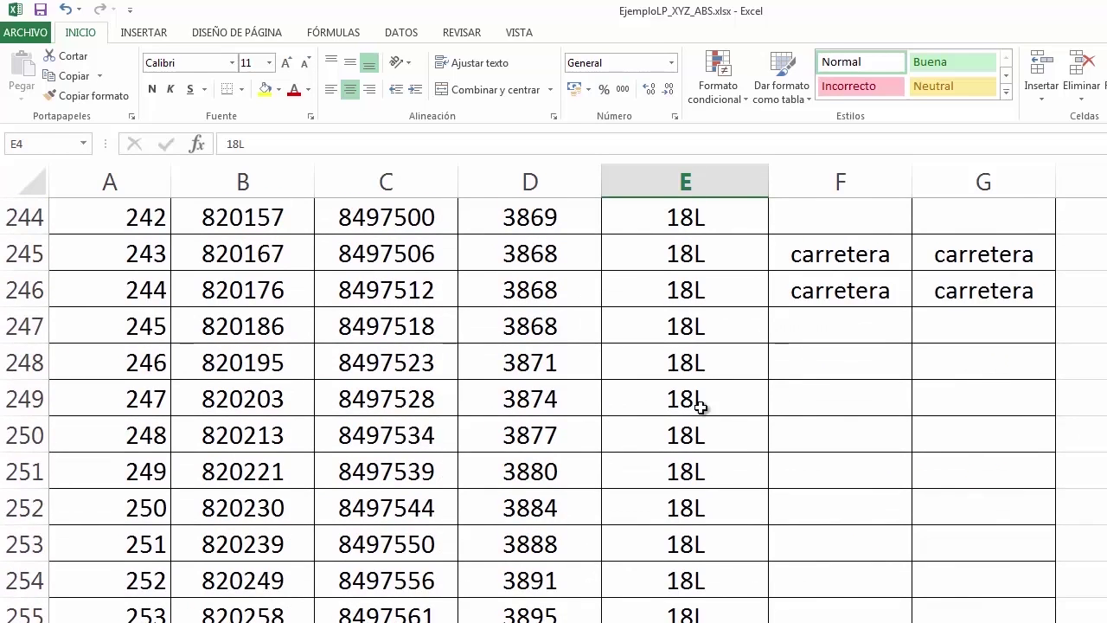
scroll(696, 406, "down", 20)
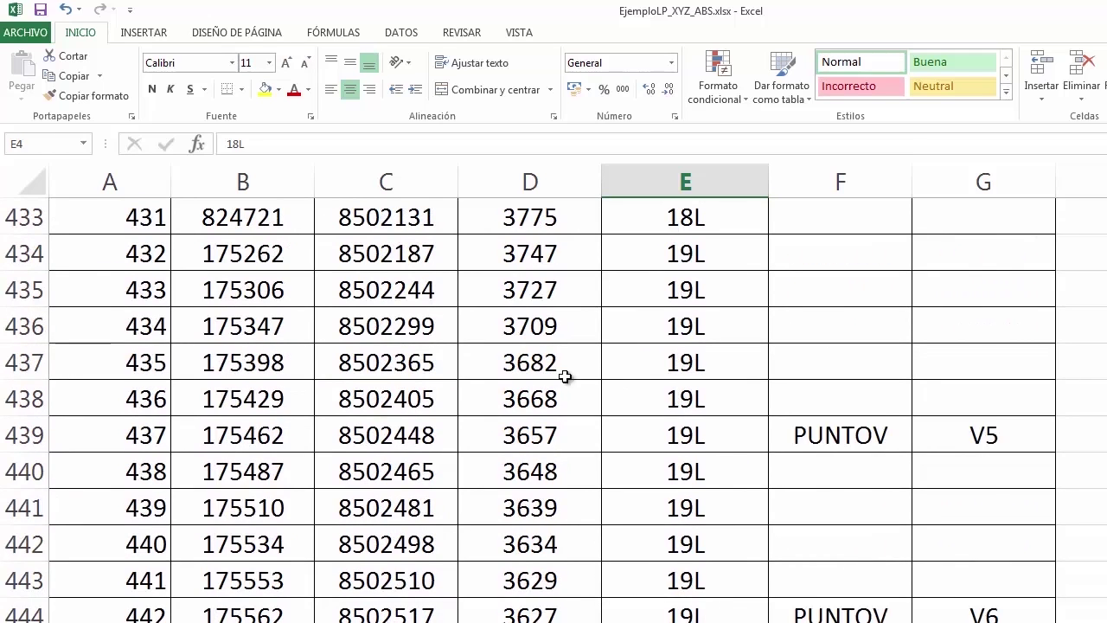
scroll(687, 313, "up", 1)
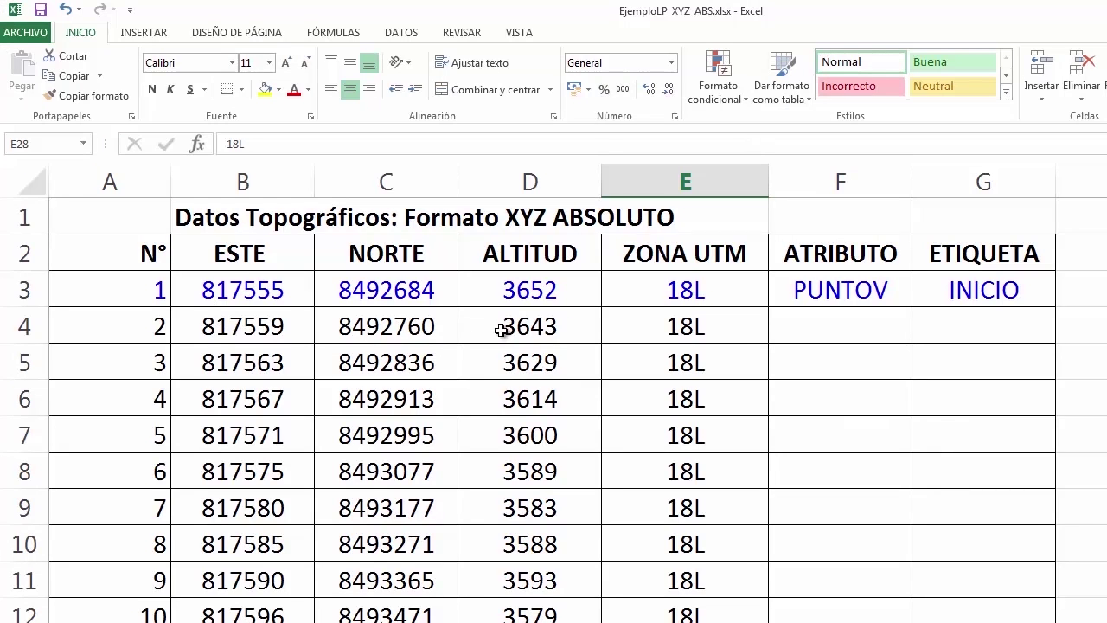
left_click(663, 328)
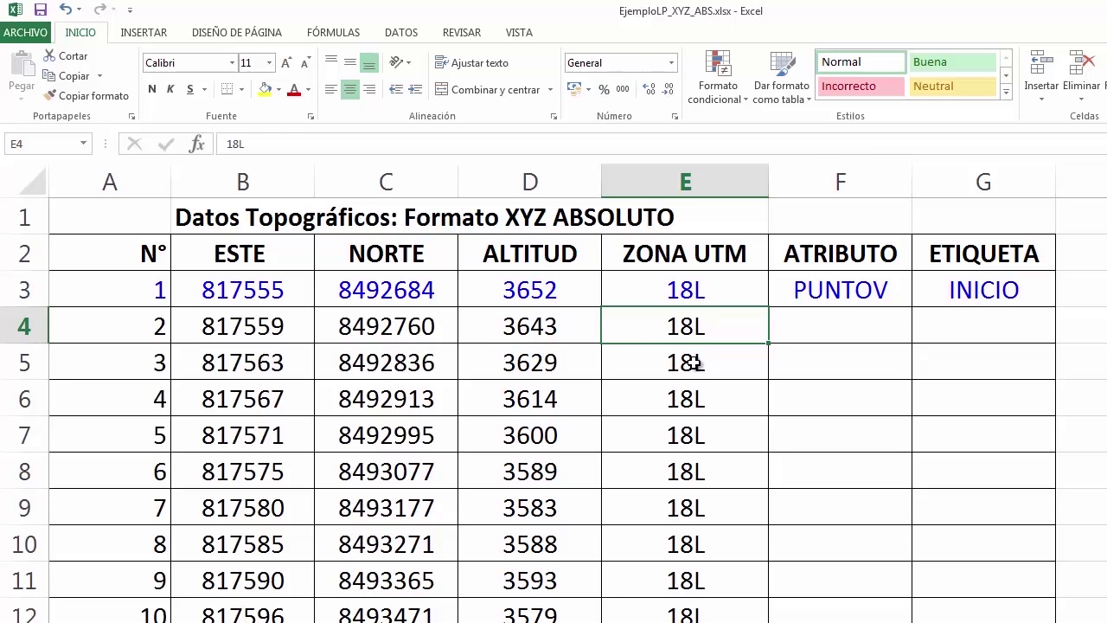
scroll(615, 412, "down", 20)
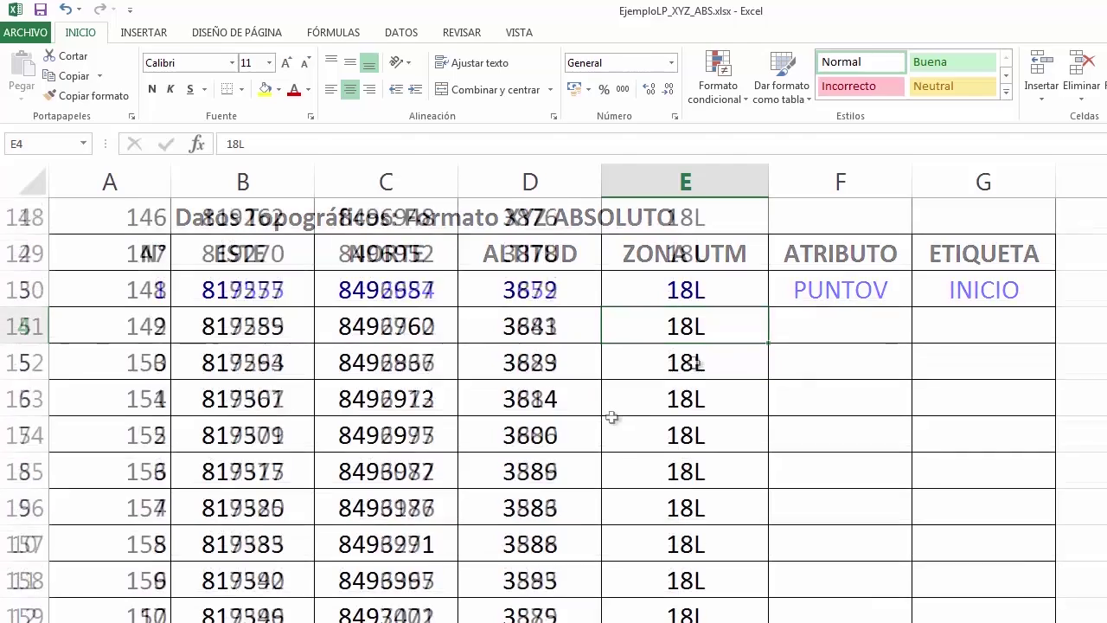
scroll(615, 412, "down", 12)
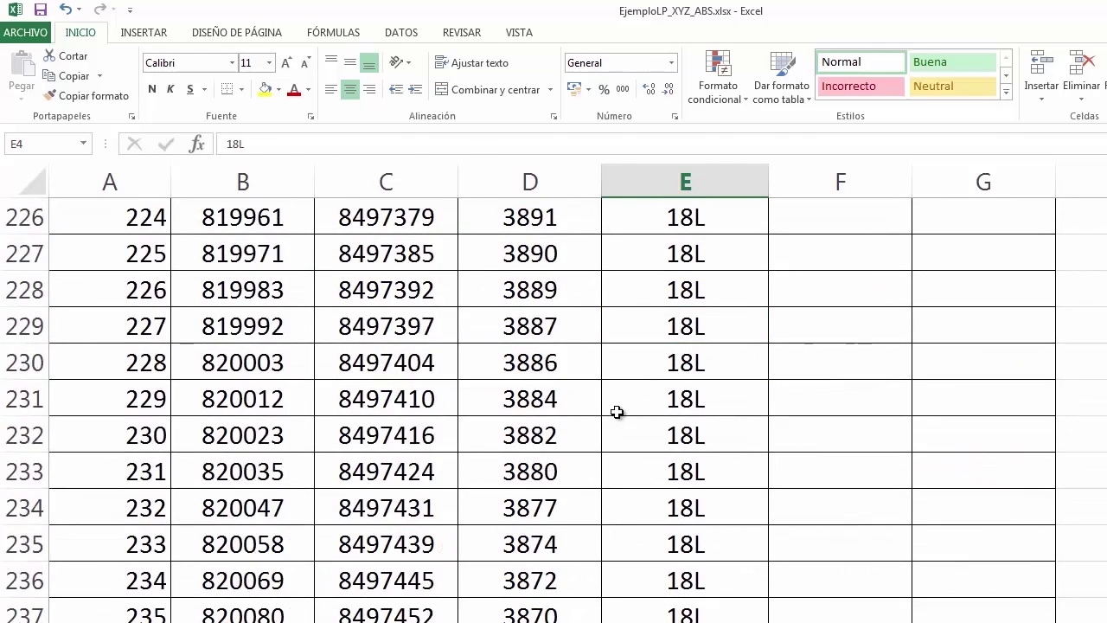
scroll(694, 406, "down", 20)
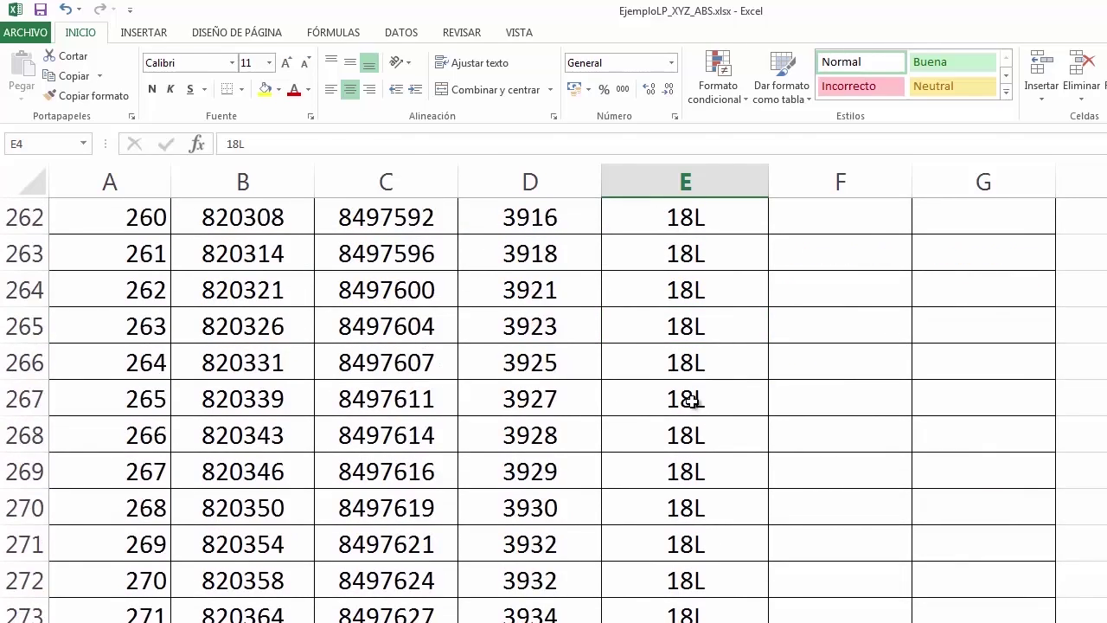
scroll(680, 397, "down", 17)
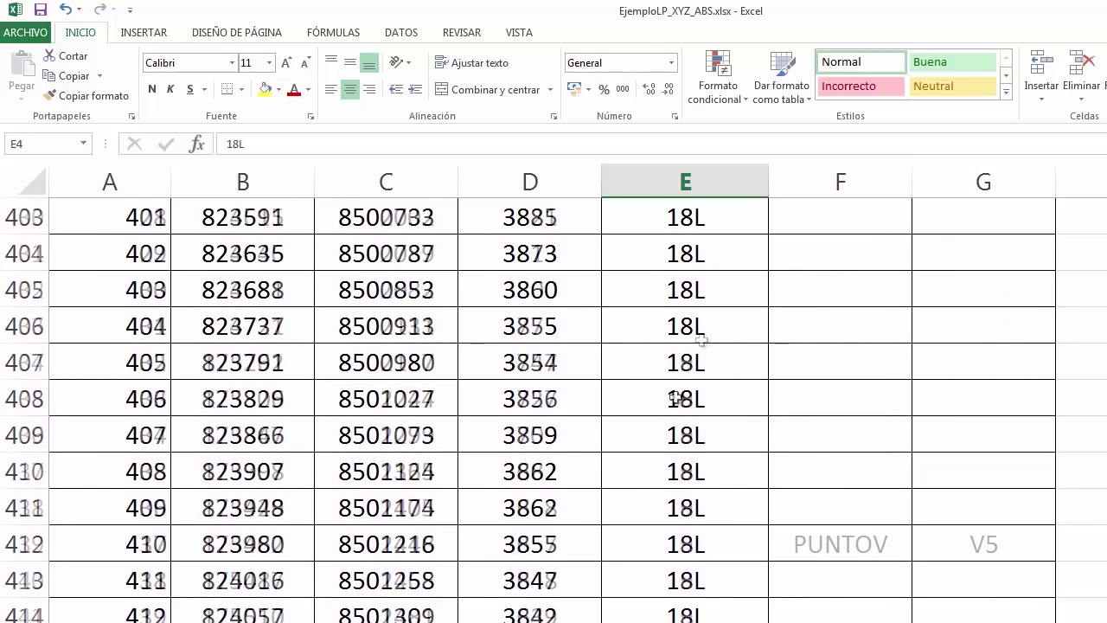
Step: Compare the ZONA UTM, ESTE and NORTE values in the two adjacent rows on either side of the zone change
left_click(692, 326)
left_click(692, 358)
left_click(700, 324)
left_click(697, 351)
left_click(257, 325)
left_click(260, 358)
left_click(258, 327)
left_click(366, 323)
left_click(366, 350)
left_click(370, 334)
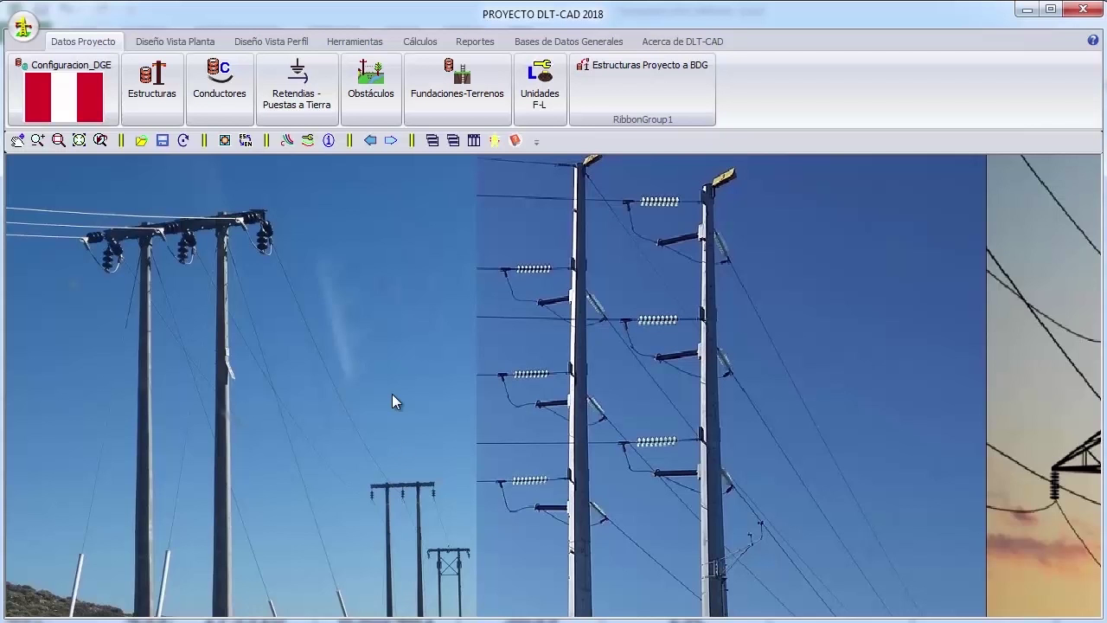
Step: Switch to DLT-CAD, start opening a file and set the file type to Datos formato XYZ
left_click(24, 27)
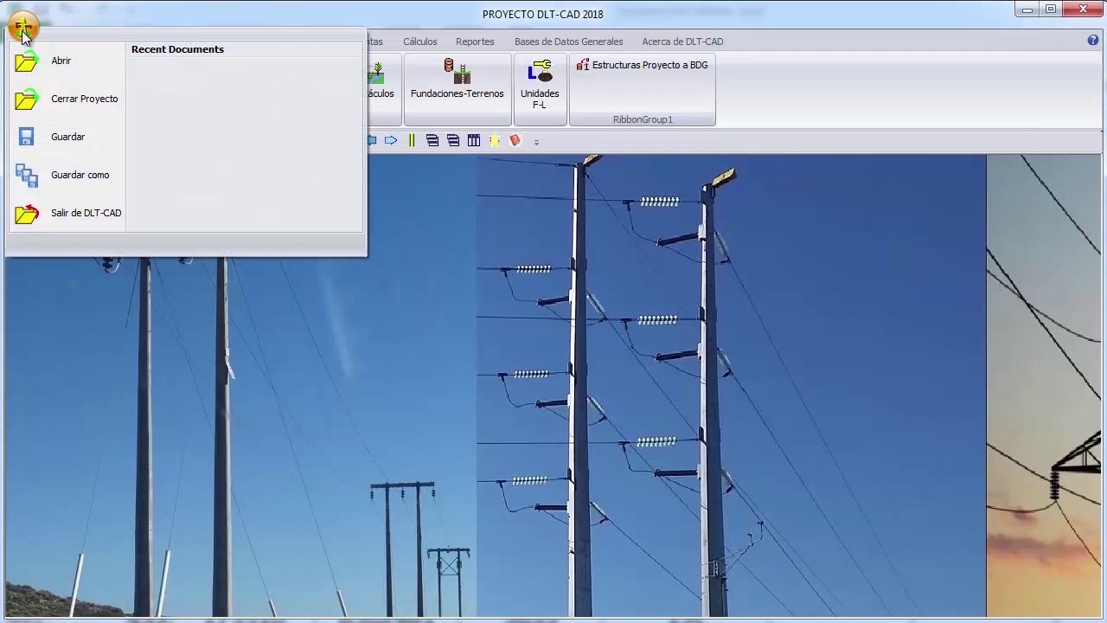
left_click(49, 69)
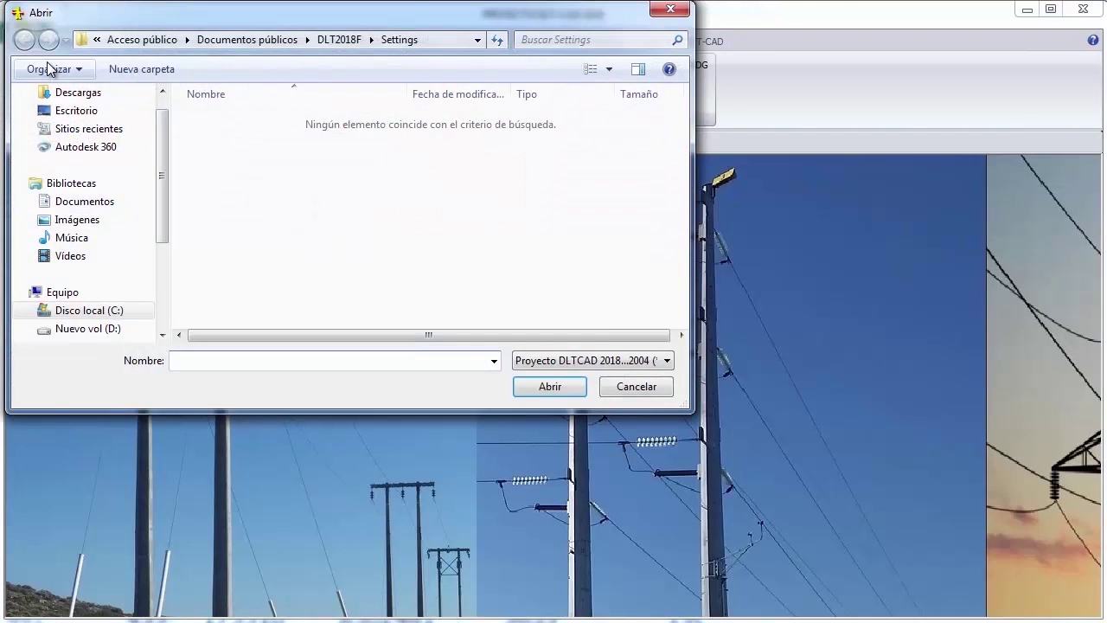
left_click(641, 367)
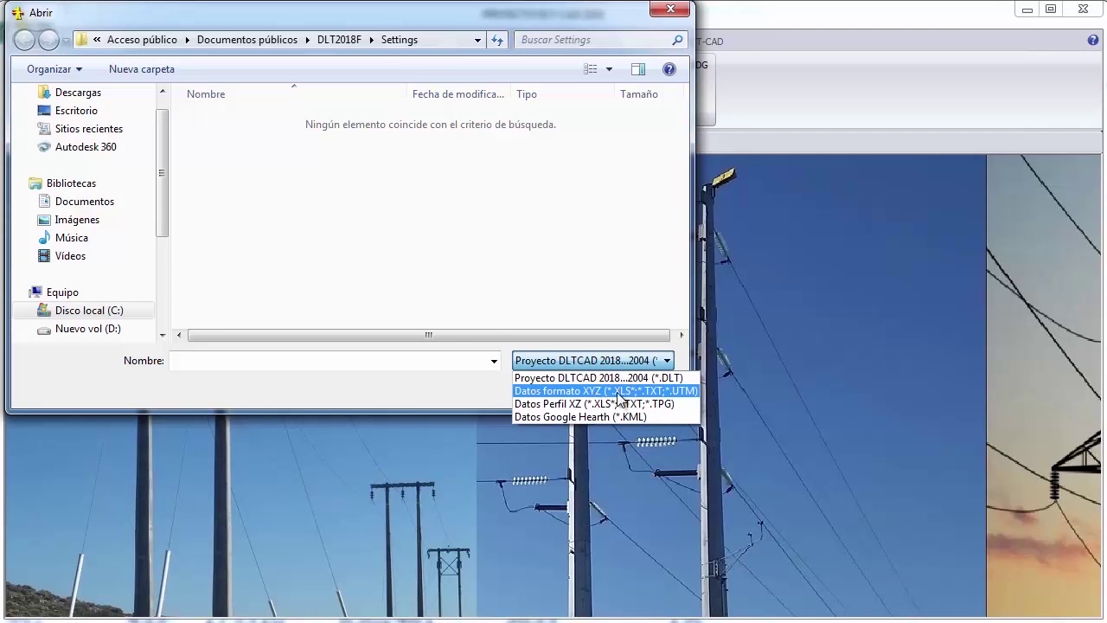
left_click(648, 393)
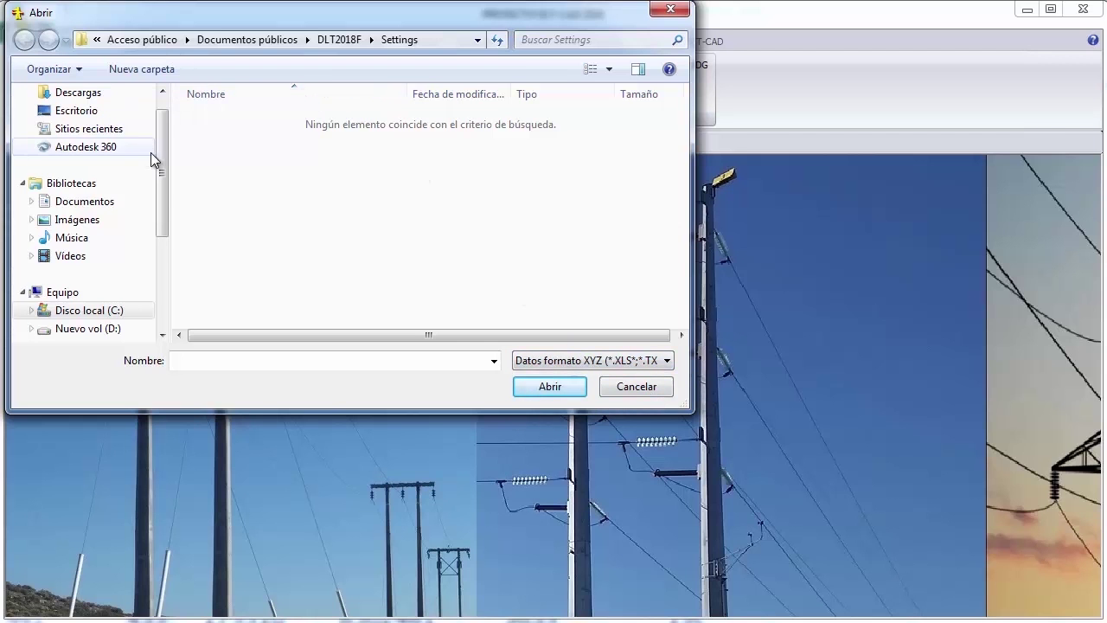
Step: Open EjemploLP_XYZ_ABS.xlsx from the EjemplosDLT18 folder on drive E
left_click_drag(162, 173, 137, 229)
left_click(136, 234)
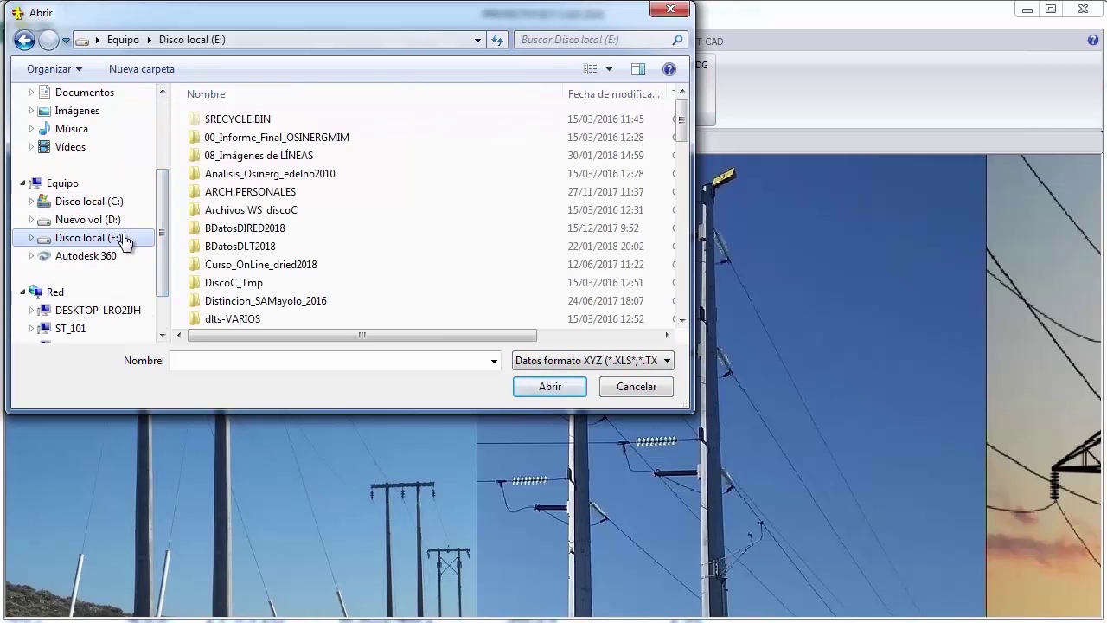
scroll(679, 130, "down", 1)
scroll(679, 130, "down", 1)
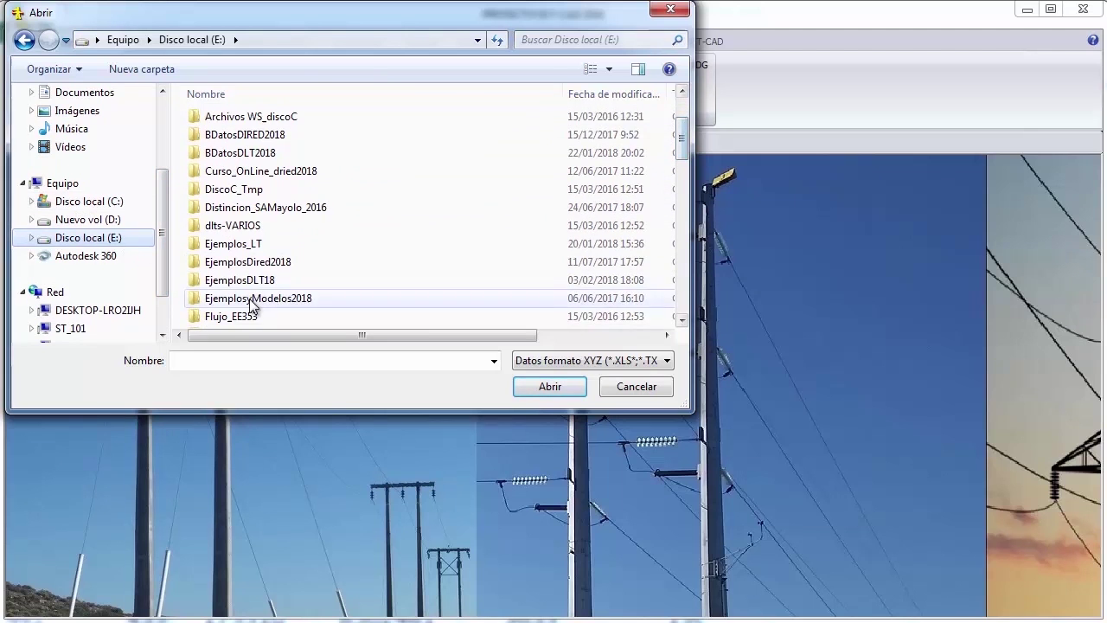
double_click(246, 275)
left_click(286, 155)
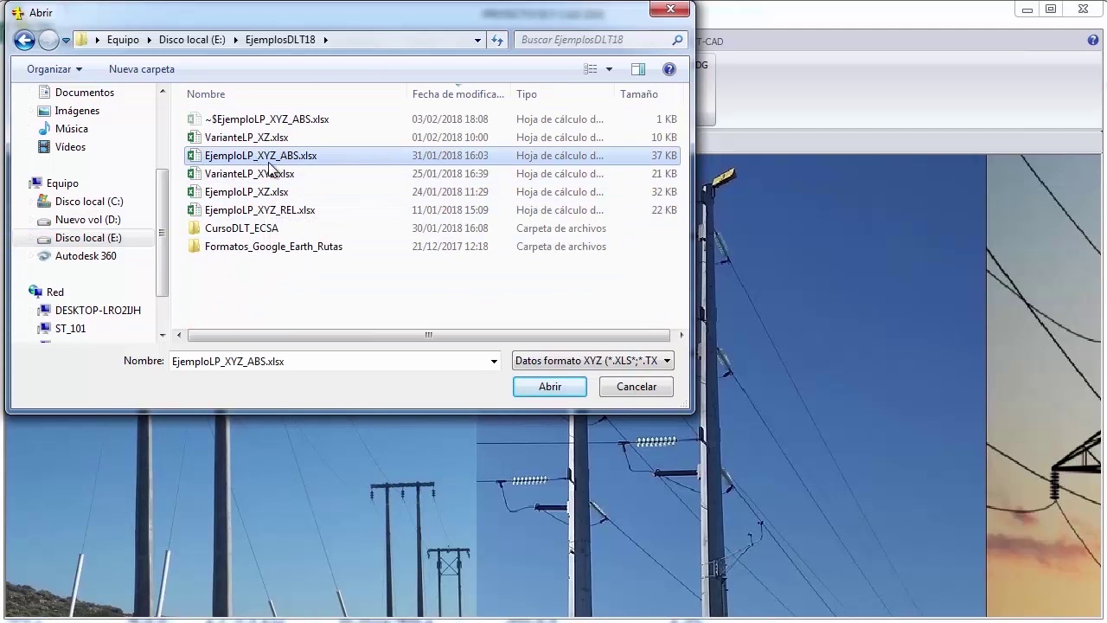
left_click(550, 387)
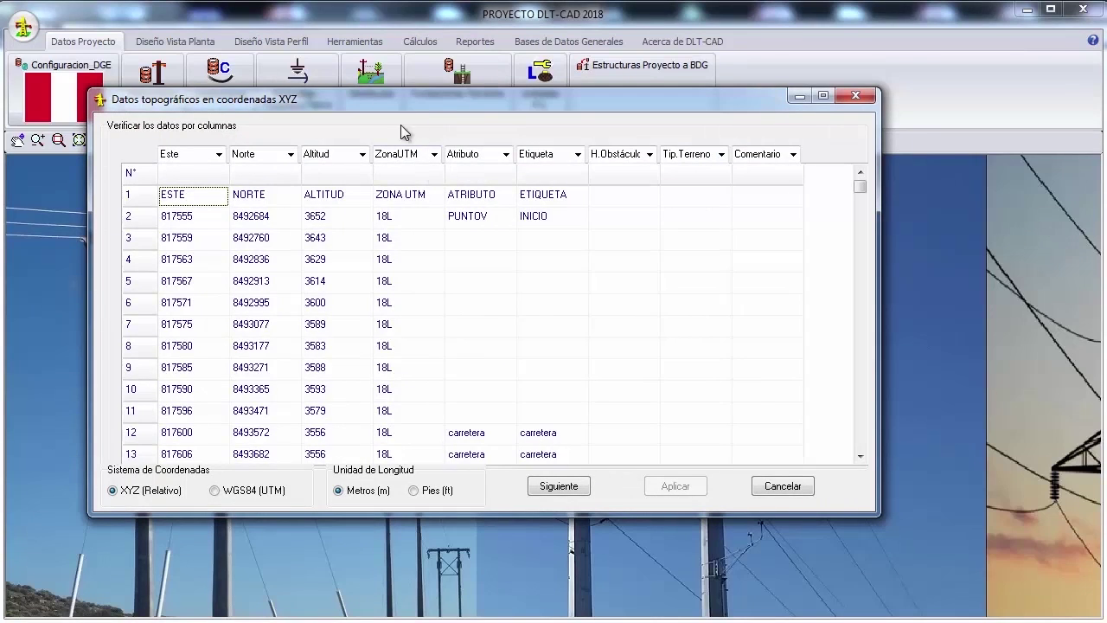
Step: Check the ZonaUTM values of the imported topographic data around the rows where the zone changes
left_click(259, 325)
left_click(395, 282)
scroll(396, 346, "down", 20)
left_click(393, 345)
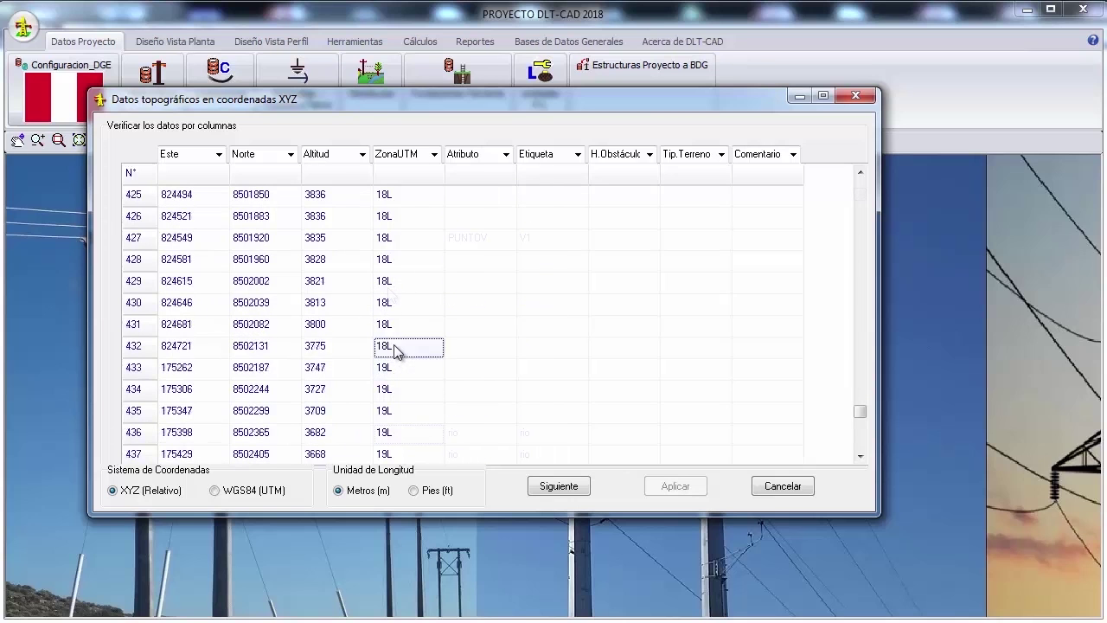
left_click(321, 349)
left_click(388, 349)
left_click(390, 371)
left_click(394, 348)
left_click(395, 370)
left_click(397, 348)
Step: Set the coordinate system to WGS84 (UTM) and return to the first coordinate row of the topographic data
left_click(252, 492)
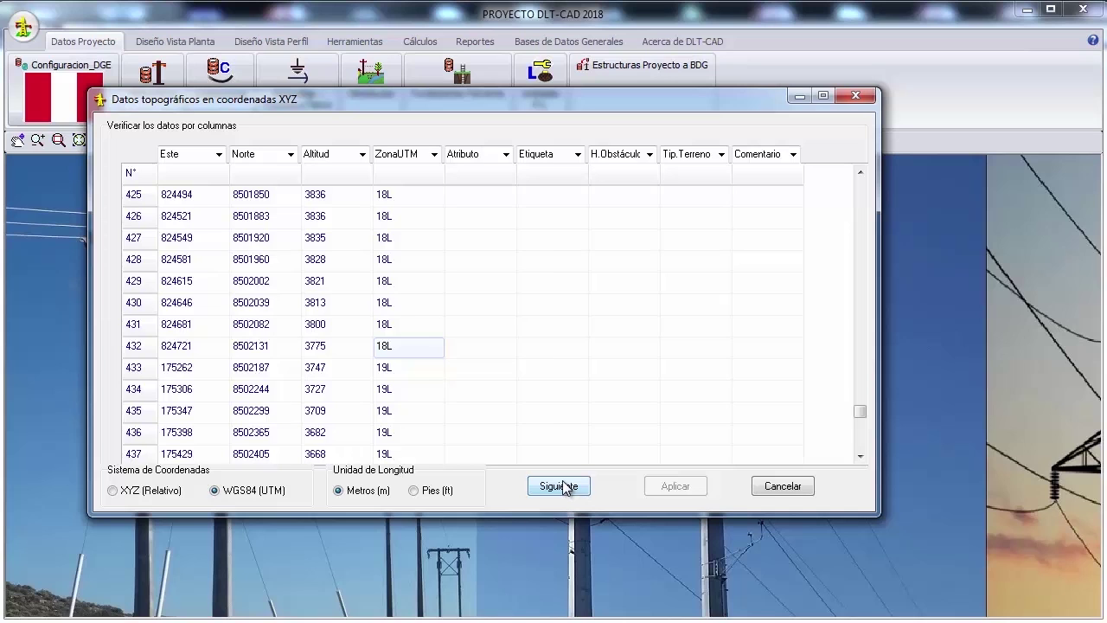
left_click(197, 154)
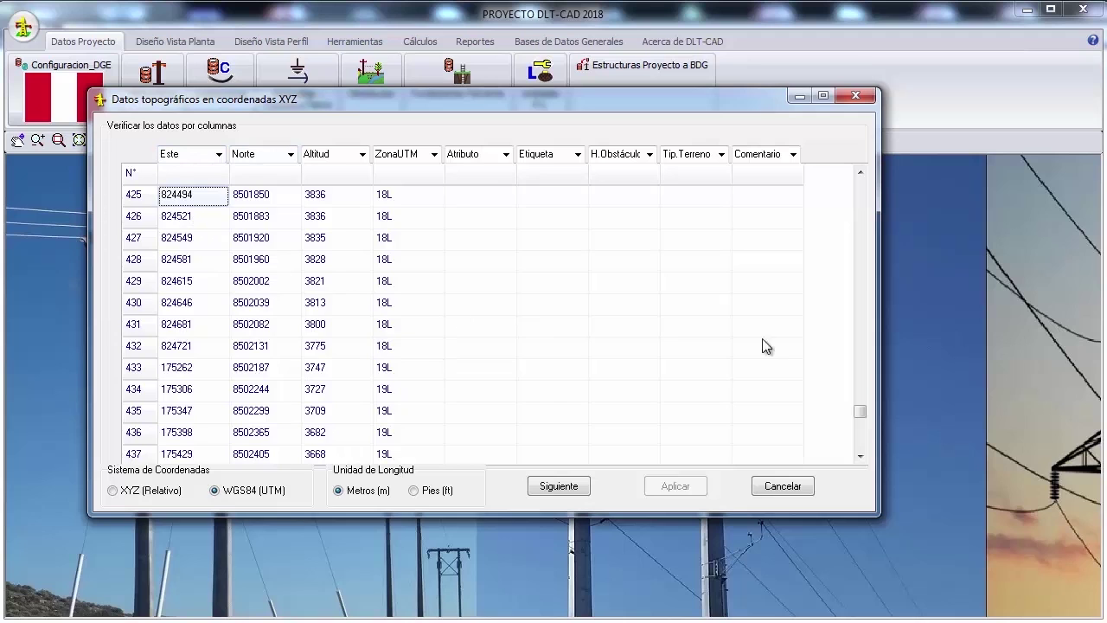
left_click_drag(860, 411, 860, 183)
left_click(260, 196)
left_click(247, 261)
left_click(203, 216)
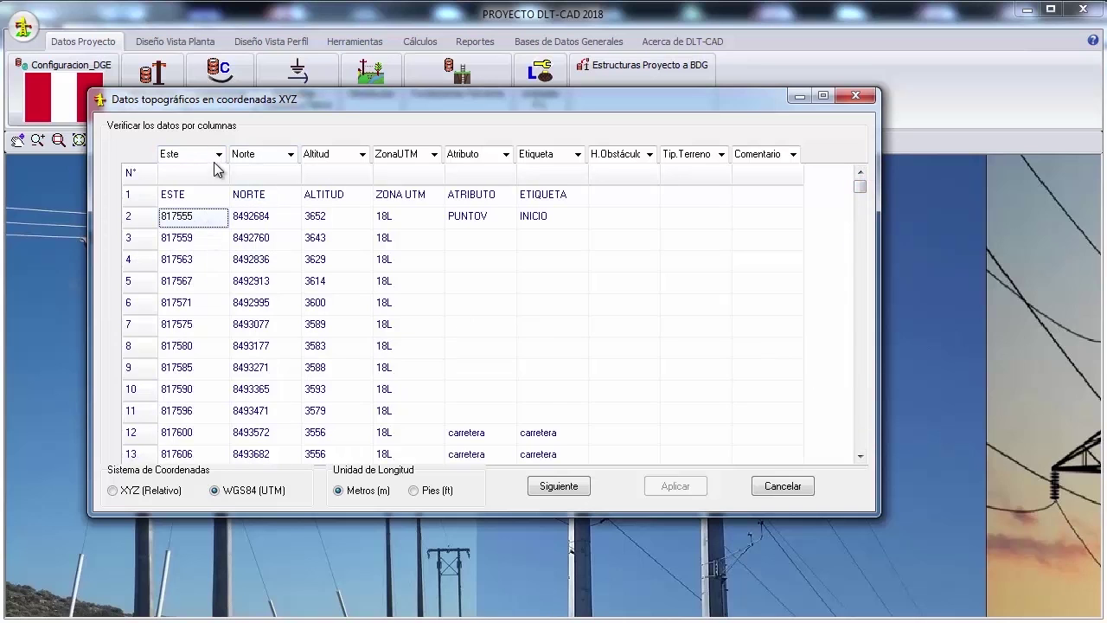
Step: Review the field assigned to each data column, from Norte through Comentario
left_click(261, 154)
left_click(329, 154)
left_click(414, 154)
left_click(471, 154)
left_click(545, 154)
left_click(625, 154)
left_click(675, 154)
key("Tab")
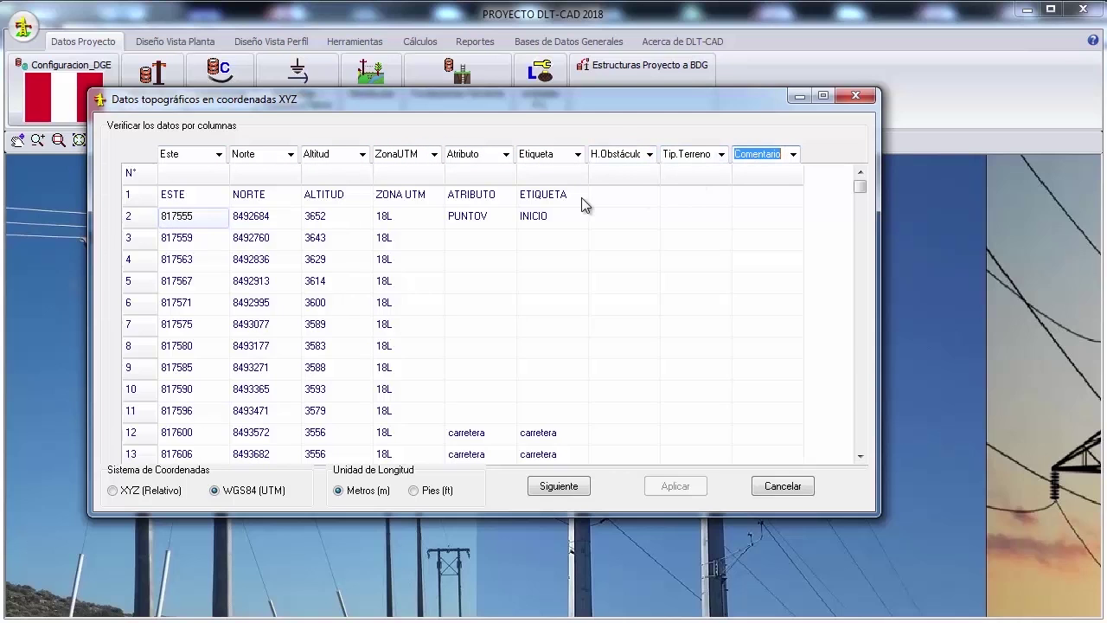
Step: Try assigning the ZONA UTM data column to Atributo, and restore its ZonaUTM assignment
left_click(434, 154)
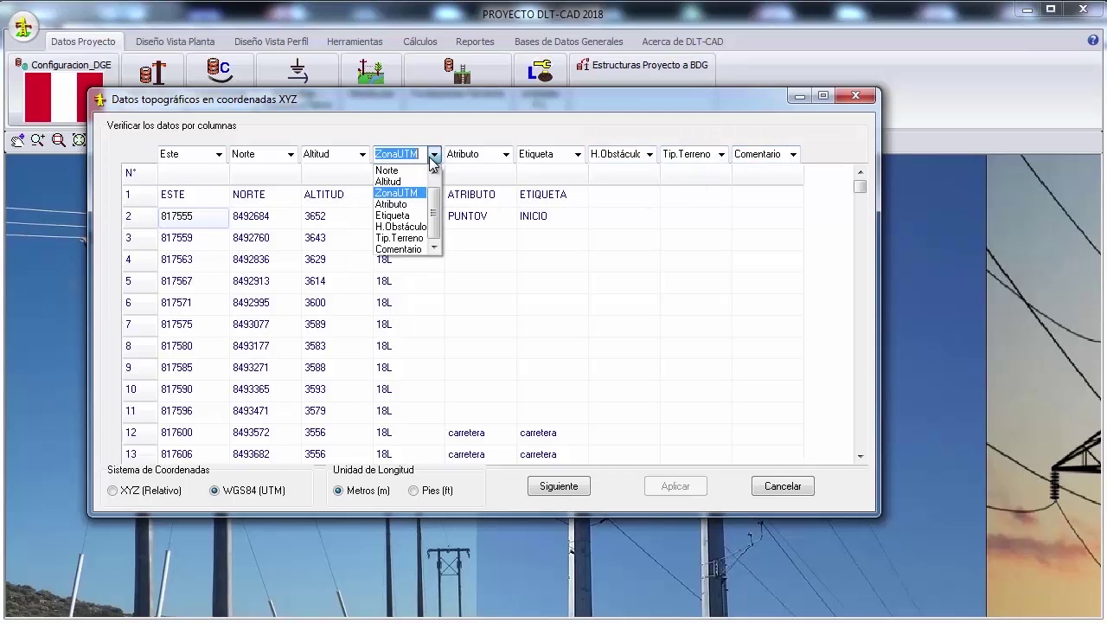
left_click(414, 193)
left_click(434, 156)
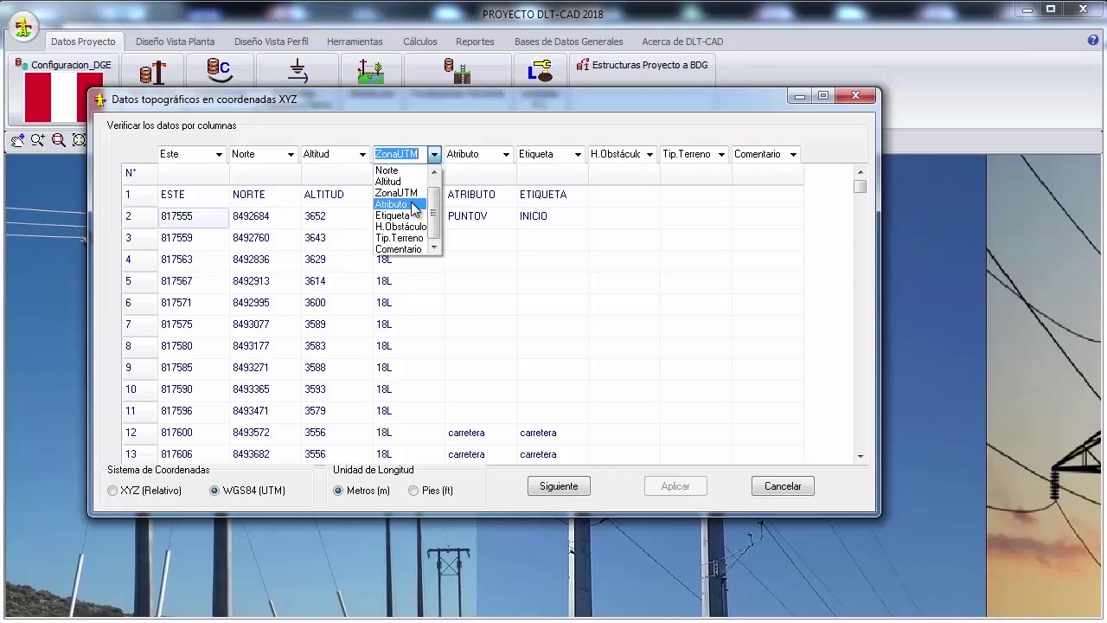
left_click(413, 205)
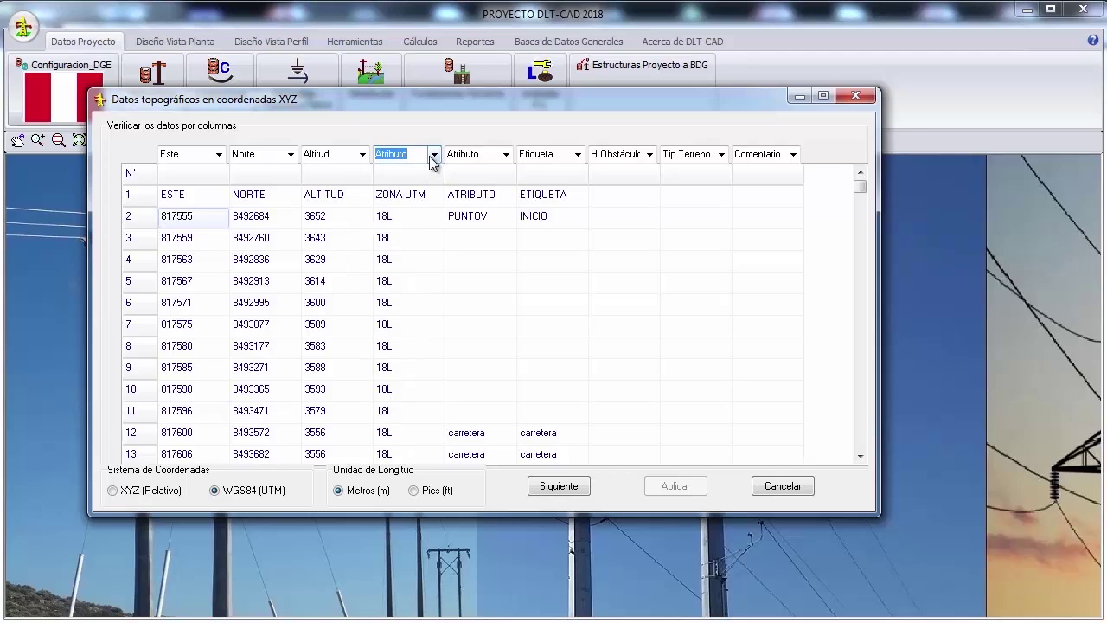
left_click(434, 154)
left_click(413, 192)
left_click(404, 261)
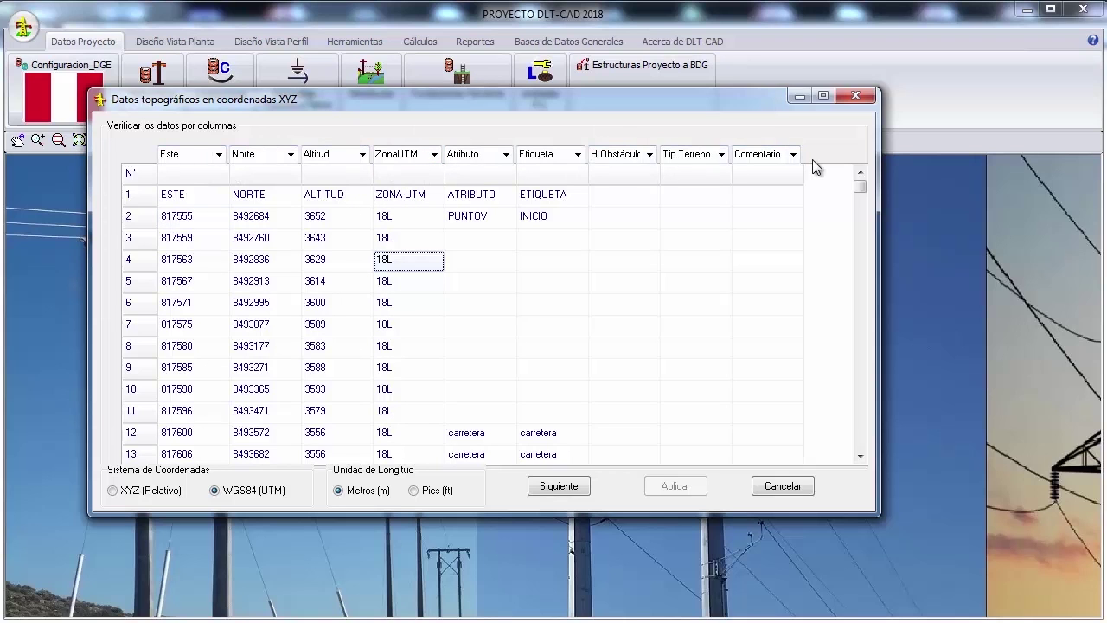
Step: Generate the ordered topographic data in WGS84 (UTM) and metres, and apply it to create the plan view
left_click(558, 487)
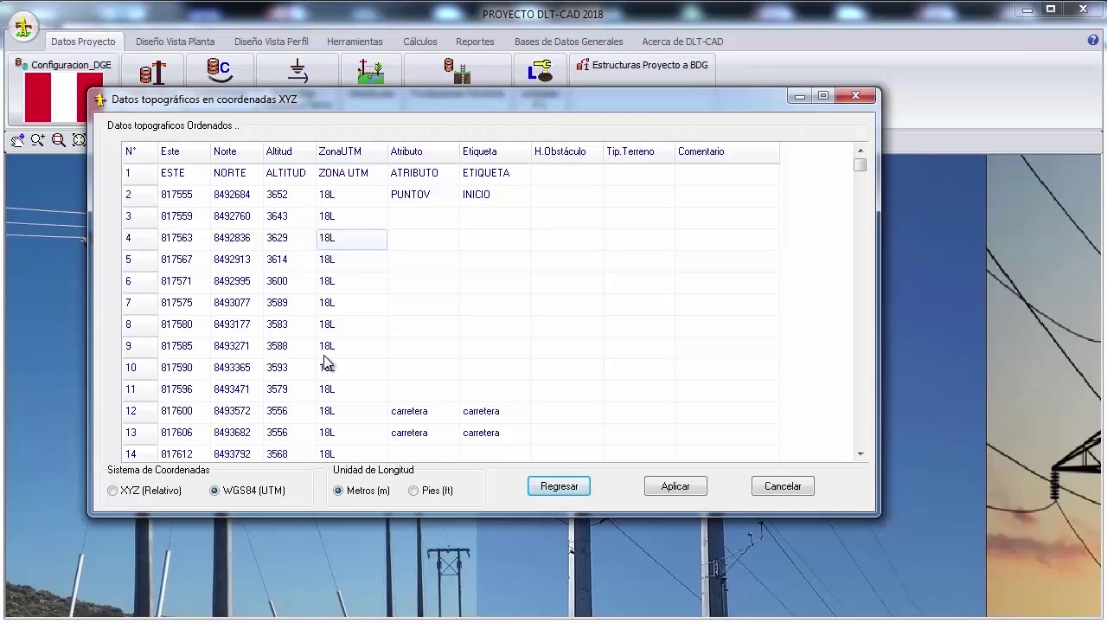
left_click(676, 486)
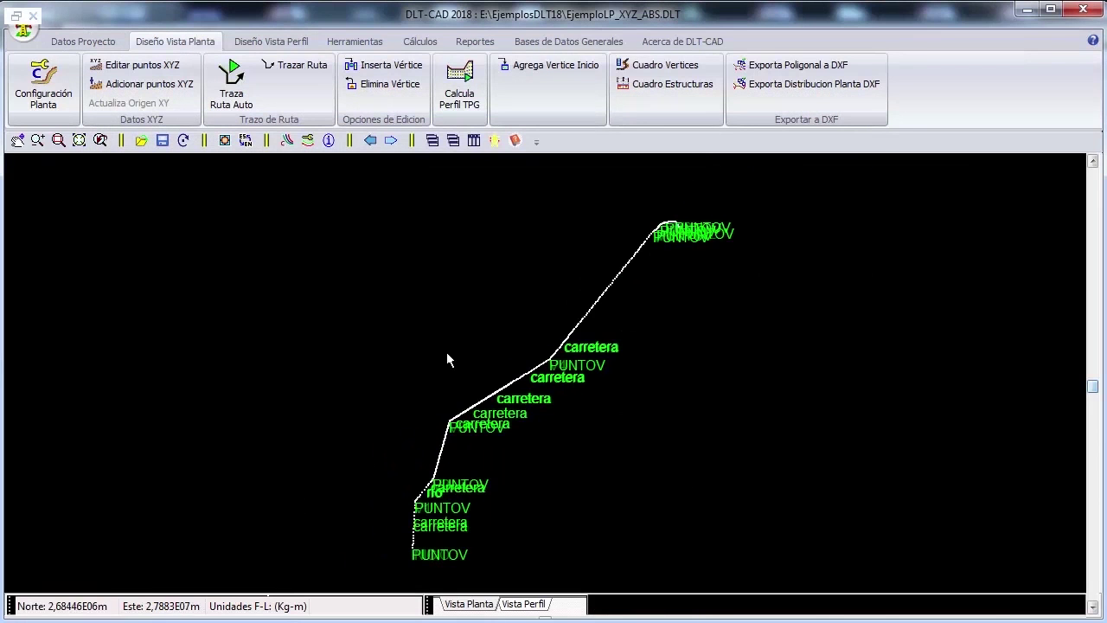
Step: Inspect the imported topographic points and their labels along the line's path in the plan view
scroll(474, 422, "up", 3)
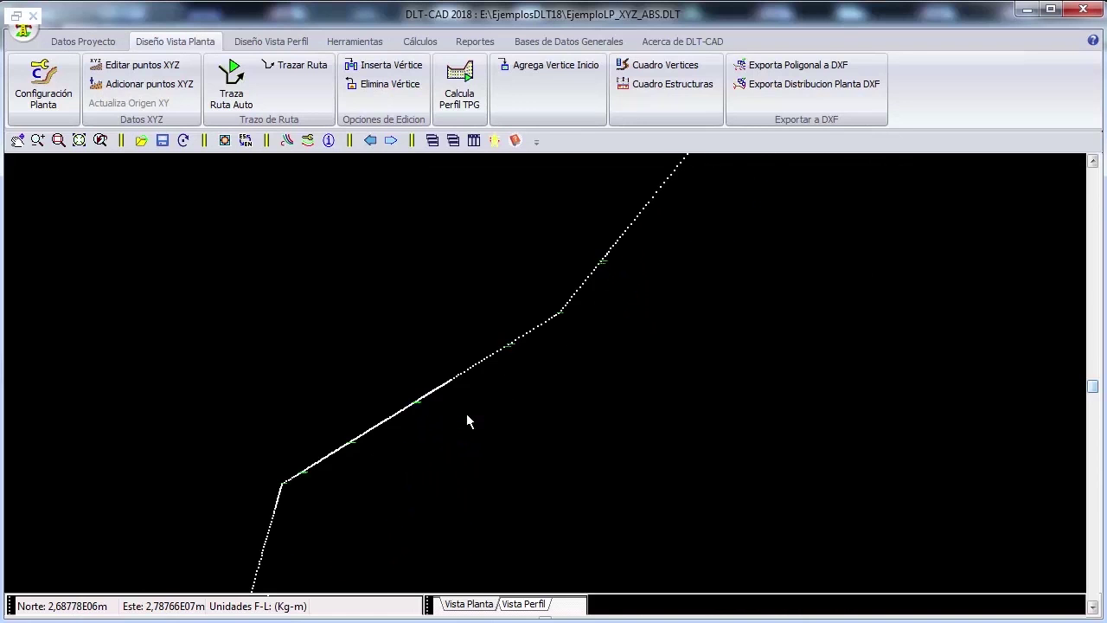
scroll(378, 341, "down", 3)
scroll(446, 341, "up", 6)
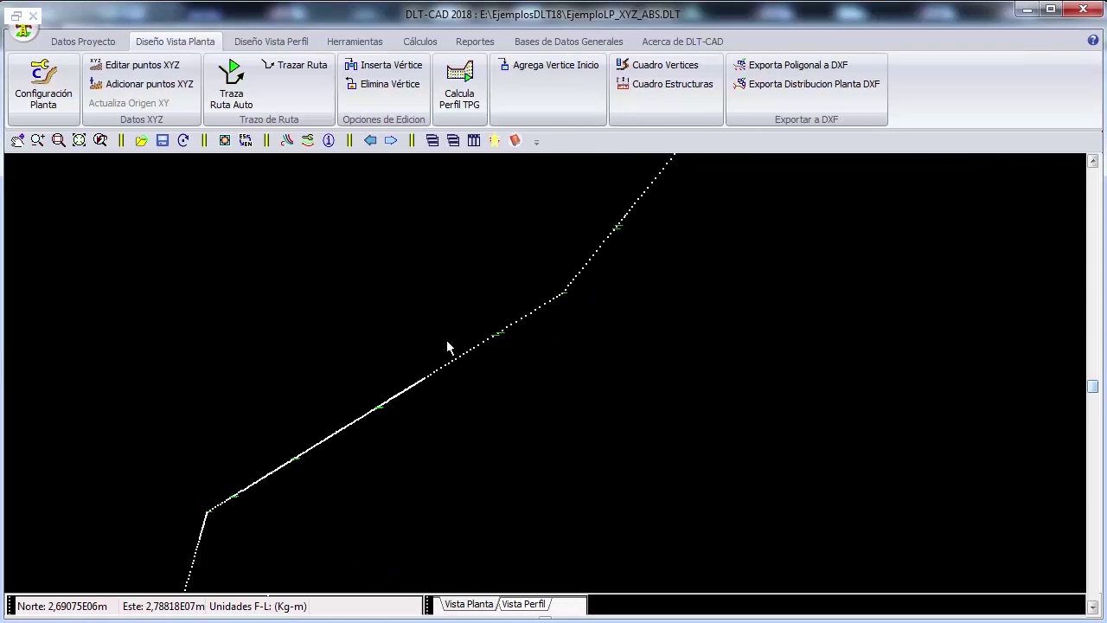
scroll(432, 320, "down", 1)
scroll(482, 346, "up", 9)
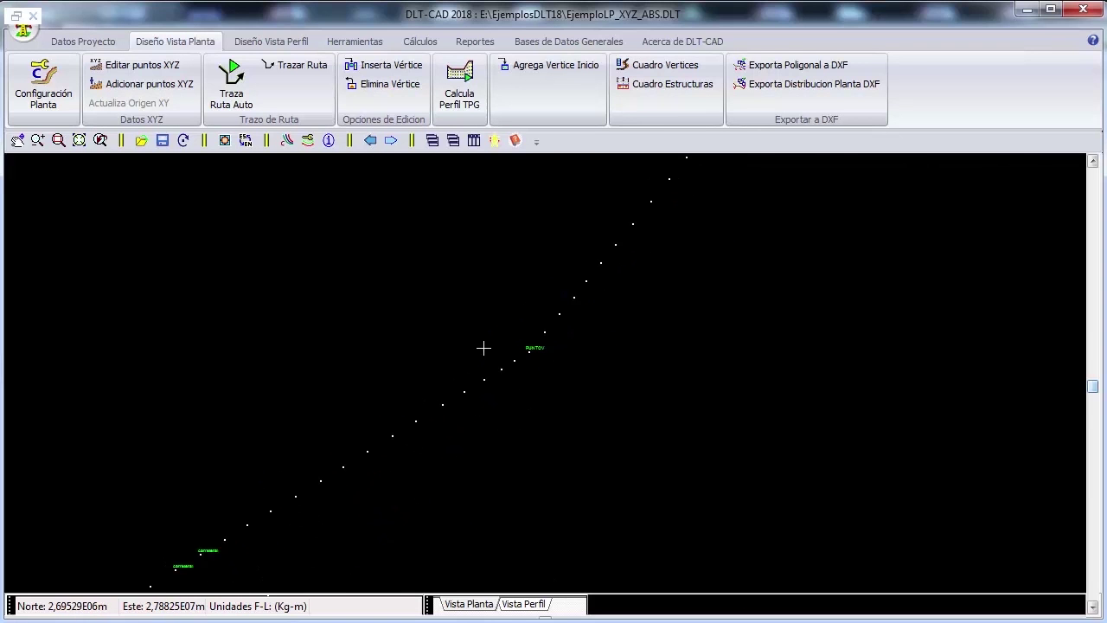
right_click(347, 327)
left_click(403, 337)
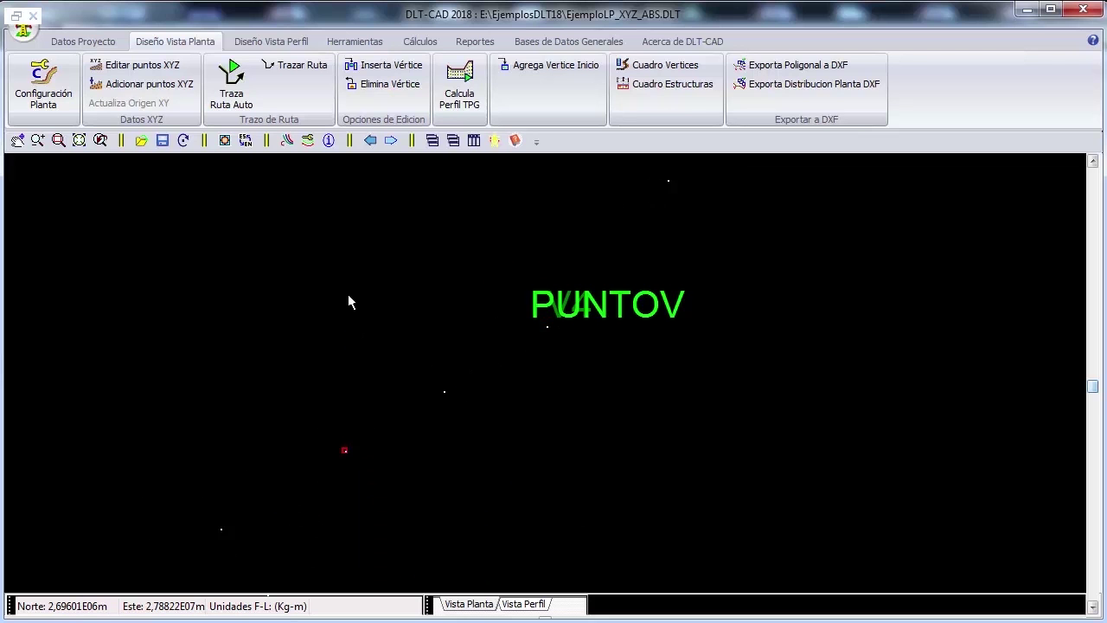
scroll(348, 295, "down", 8)
scroll(349, 301, "up", 1)
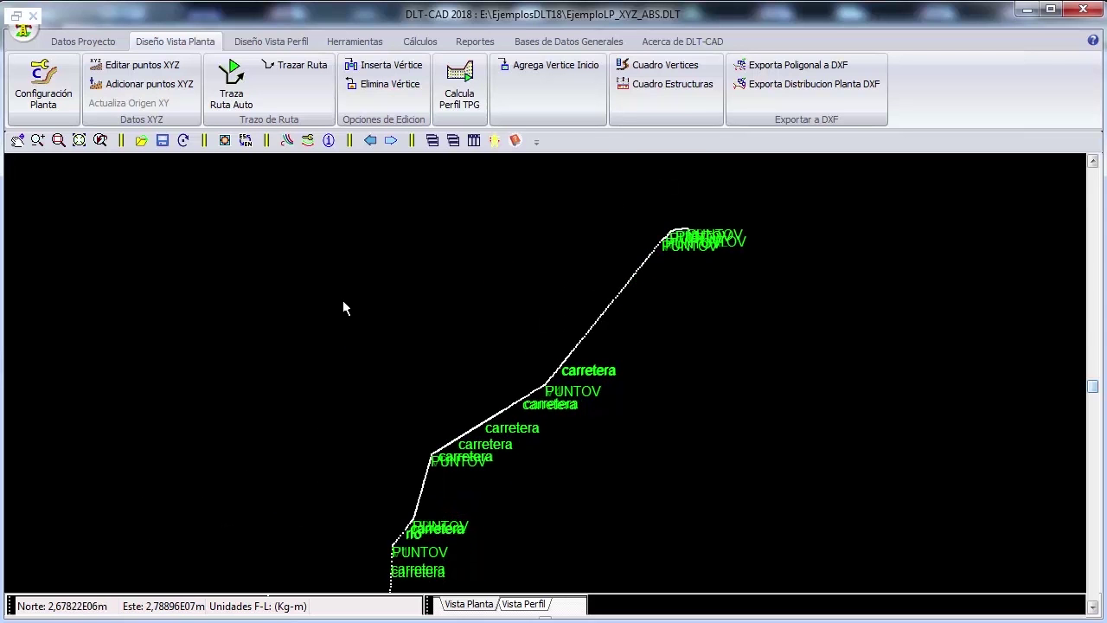
Step: Review the plan configuration's graphics and calculation options, including the topographic profile's Margen de error, and accept them
left_click(43, 87)
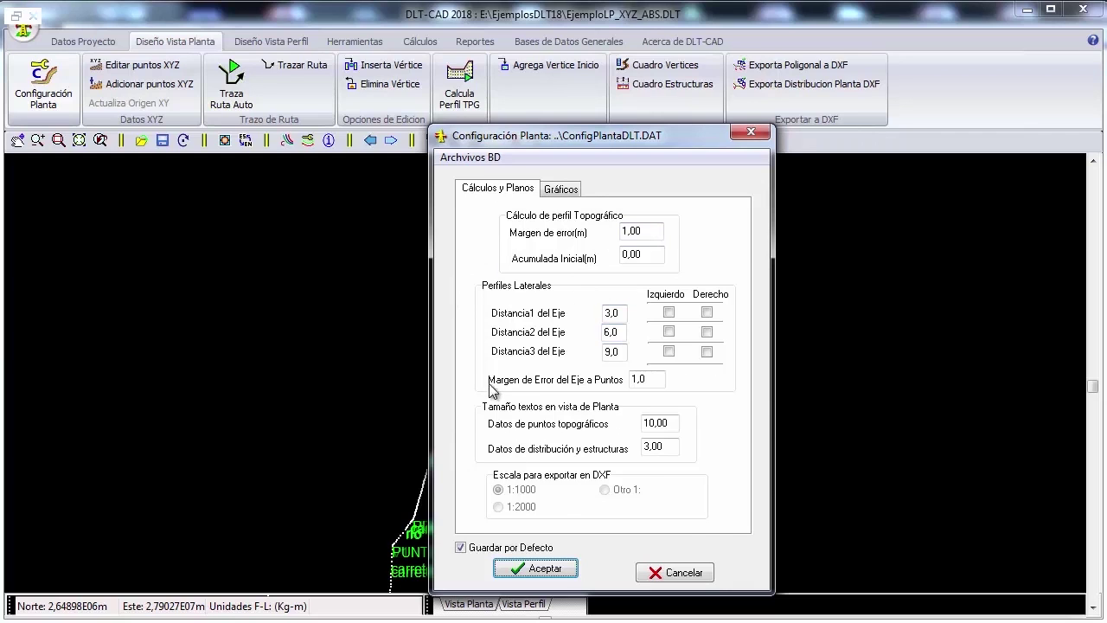
left_click(563, 191)
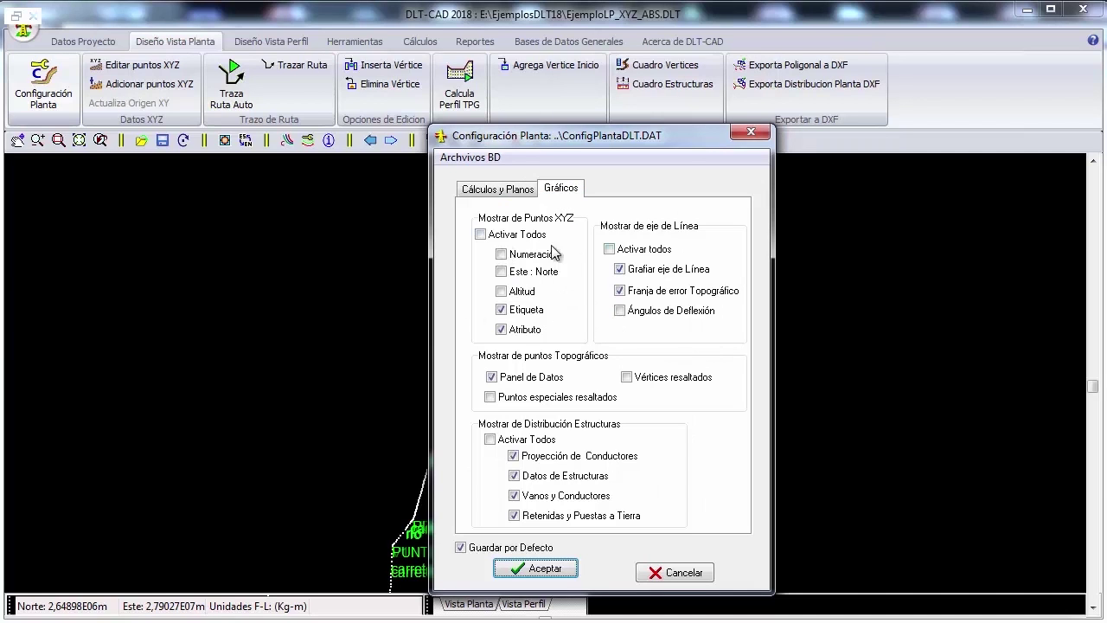
left_click(509, 195)
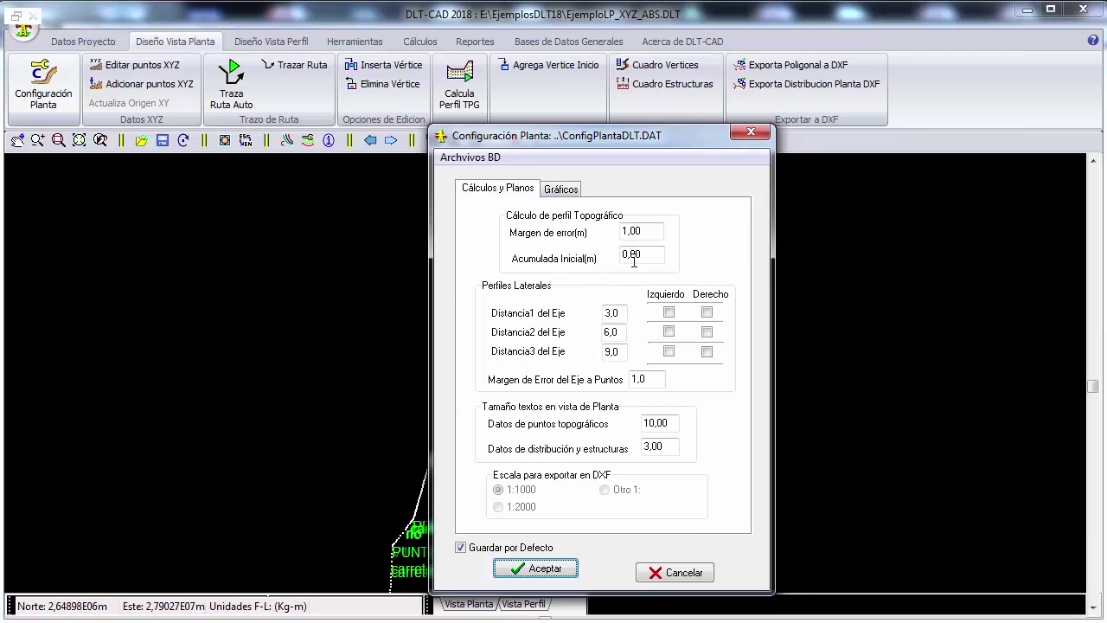
double_click(646, 232)
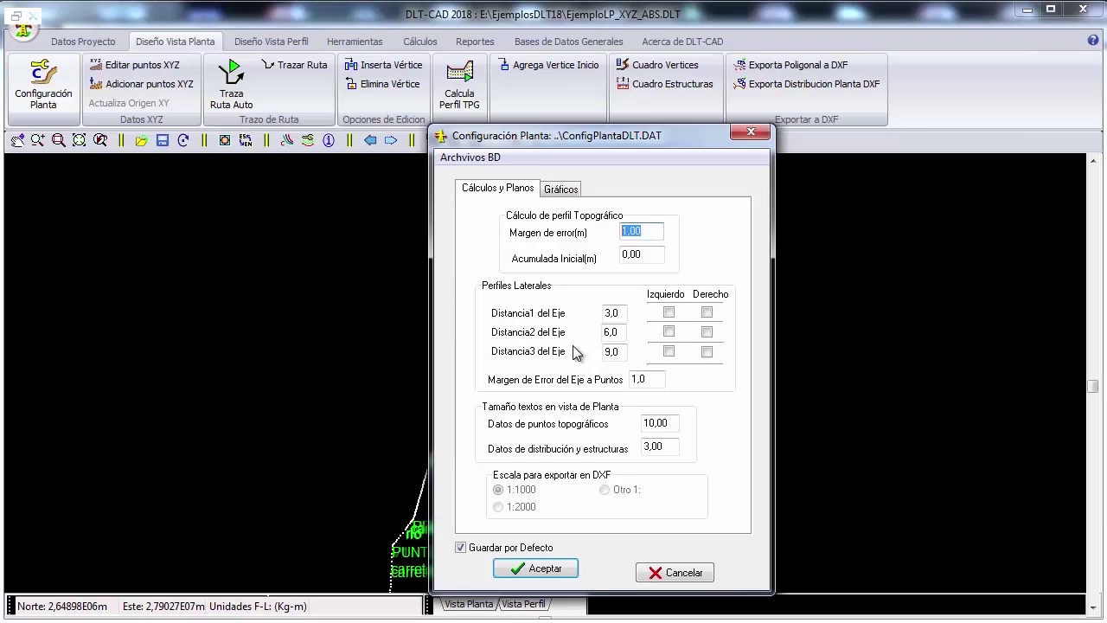
left_click(546, 571)
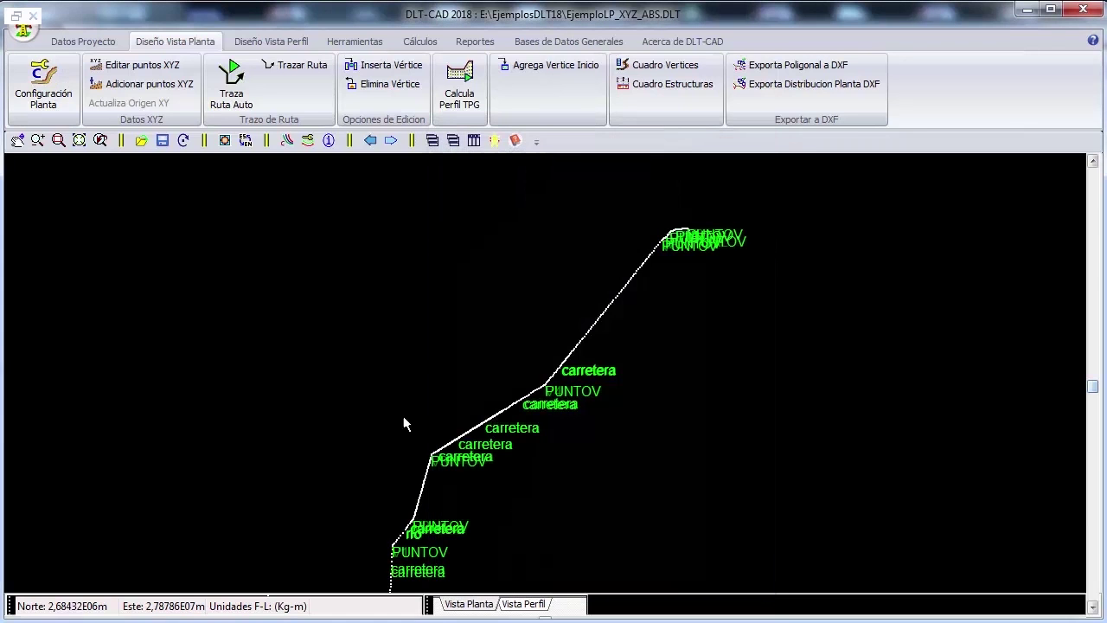
Step: Start an automatic route trace and choose PuntoV as the vertex code
left_click(232, 92)
left_click_drag(294, 176, 316, 210)
left_click(313, 247)
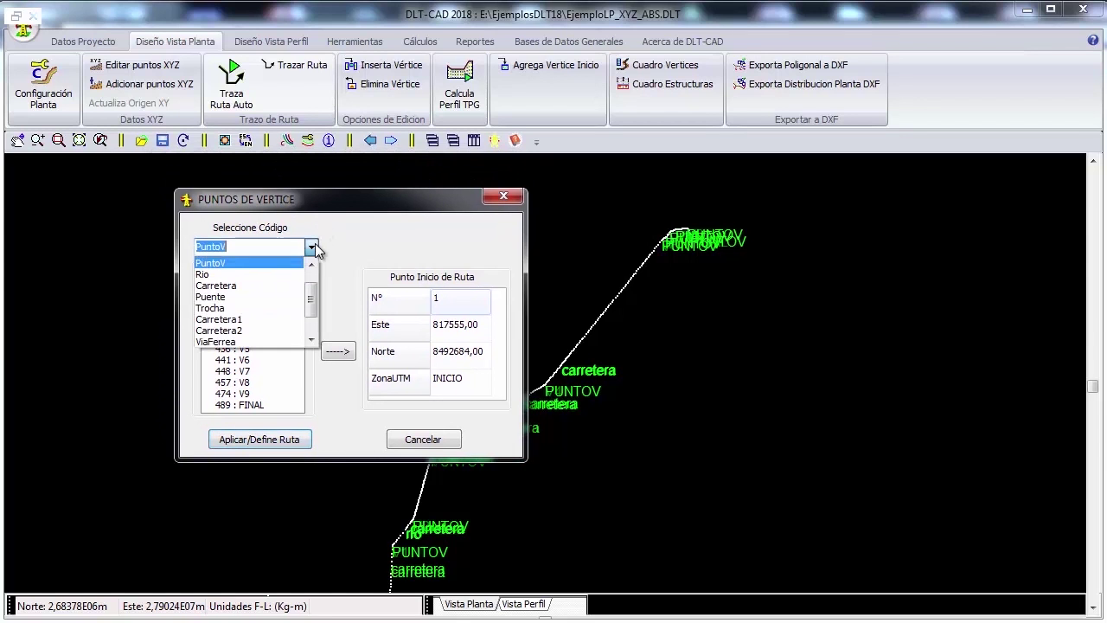
left_click(247, 264)
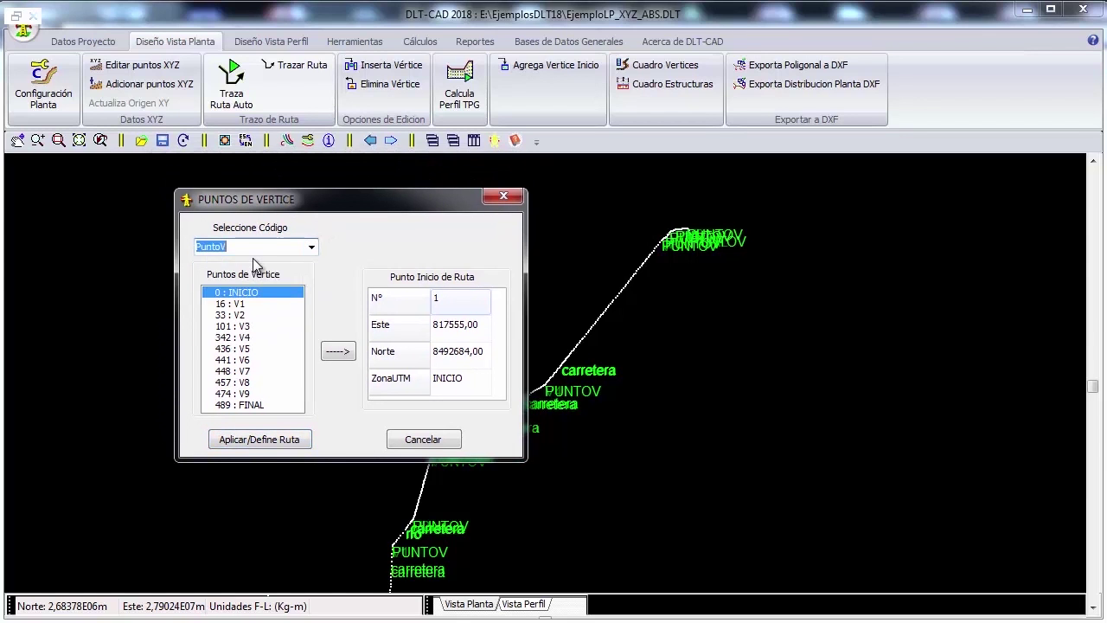
left_click_drag(258, 251, 185, 250)
Step: Examine the start-point data of vertices INICIO through V4, ending back on INICIO
left_click(242, 303)
left_click(244, 292)
left_click(246, 302)
left_click(244, 293)
left_click(243, 304)
left_click(242, 326)
left_click(242, 338)
left_click(243, 326)
left_click(243, 315)
left_click(244, 293)
left_click(245, 304)
left_click(245, 315)
left_click(246, 292)
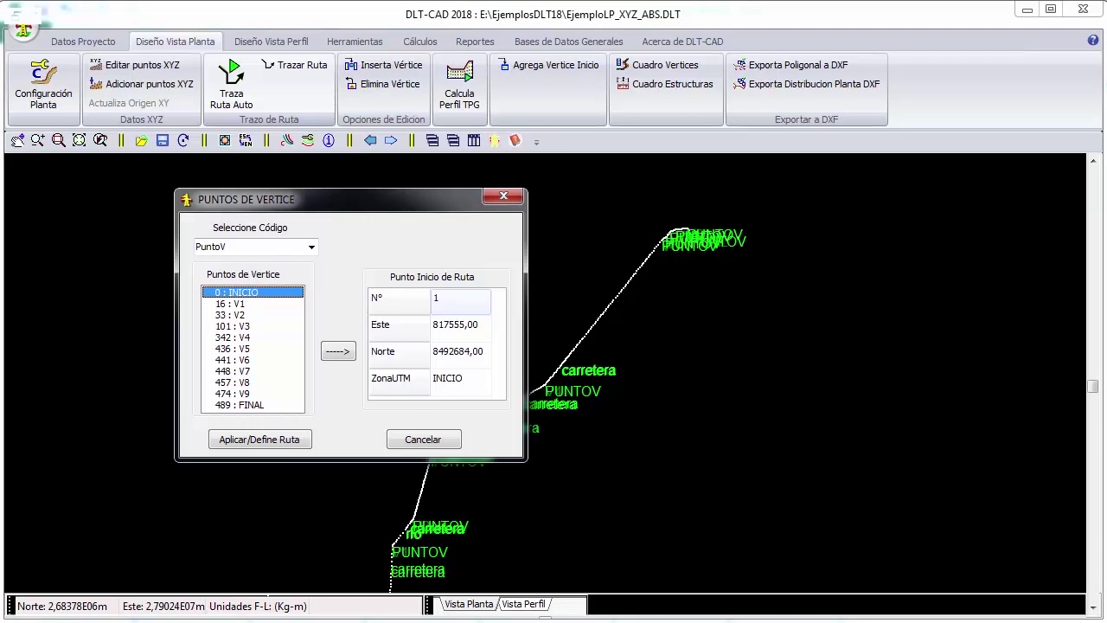
Step: Switch to the Excel workbook and examine the ATRIBUTO and ETIQUETA values of the INICIO and V1 rows
key("alt+Tab")
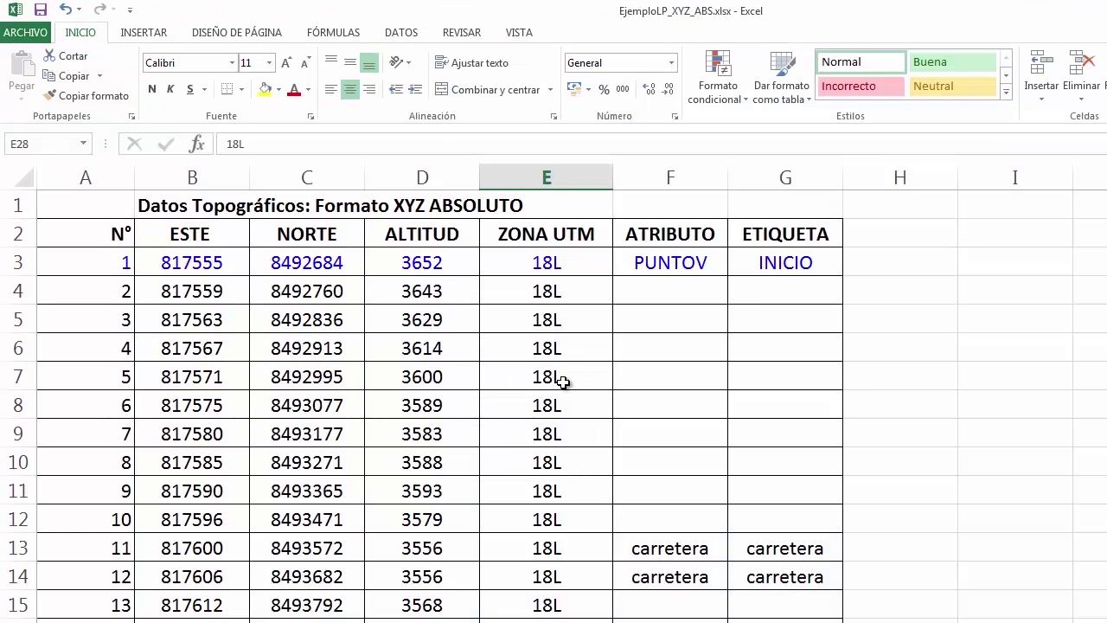
left_click(541, 348)
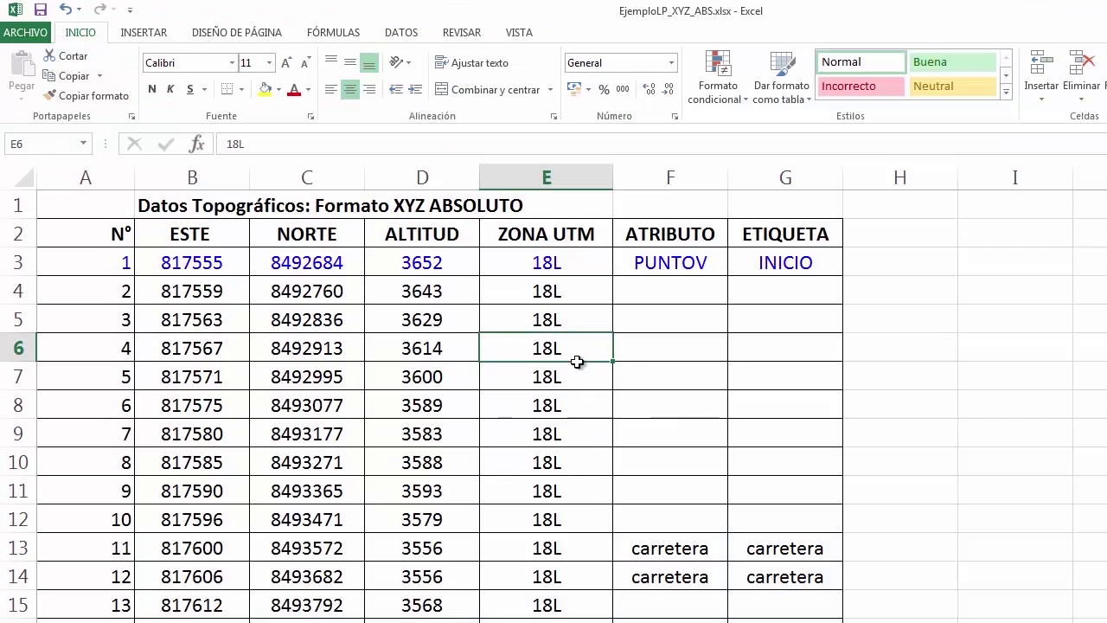
left_click(651, 263)
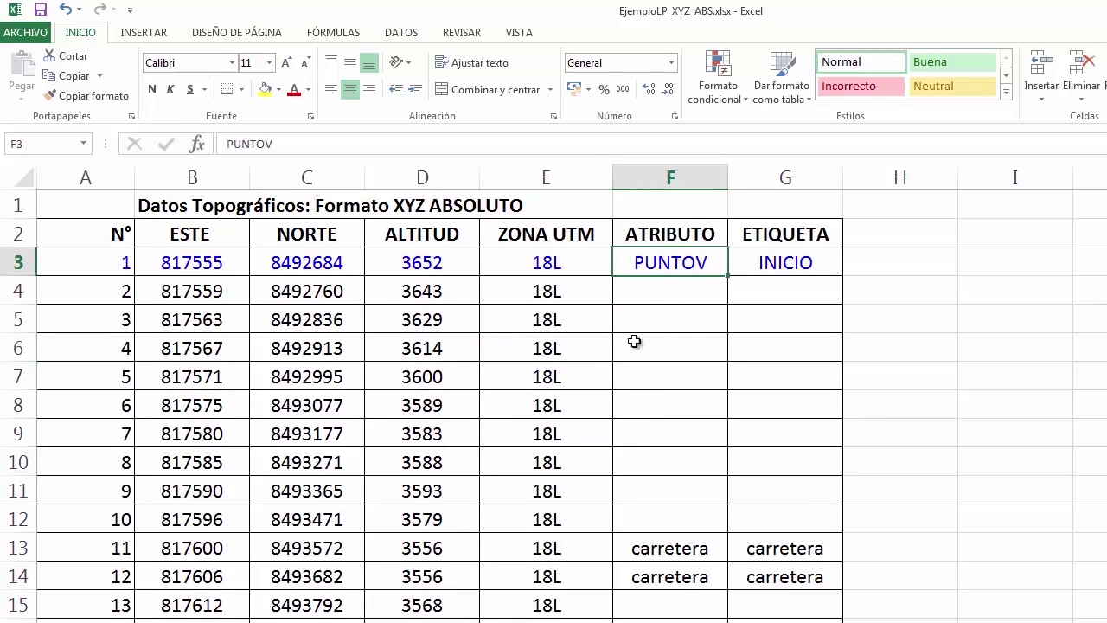
left_click(769, 257)
left_click(688, 230)
left_click(685, 271)
left_click(786, 260)
left_click(694, 274)
scroll(693, 343, "down", 5)
left_click(784, 294)
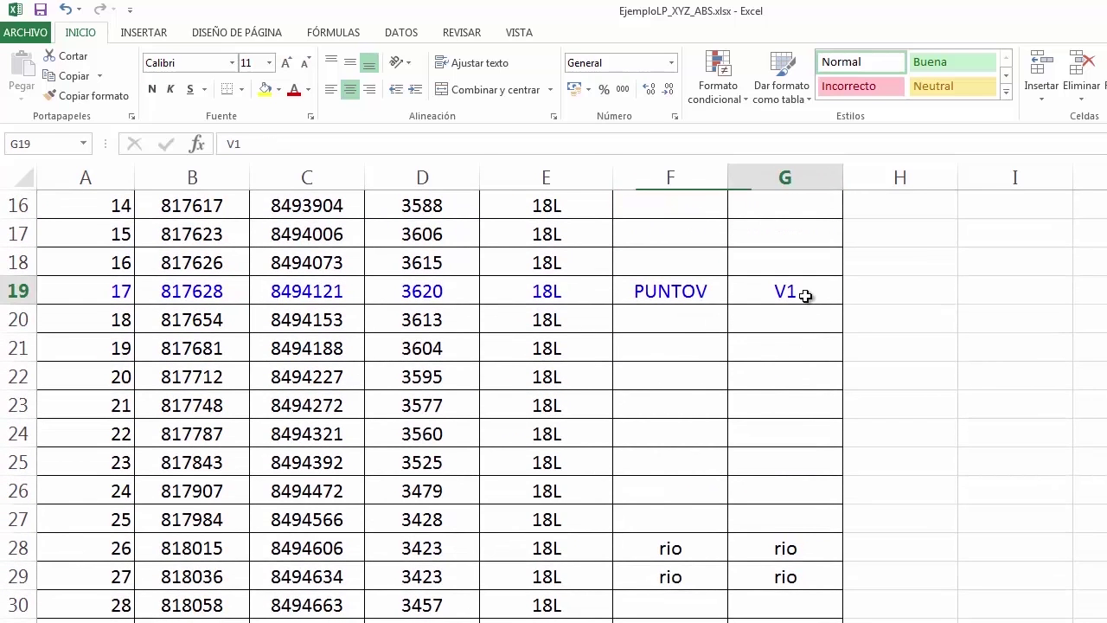
left_click(683, 297)
left_click(786, 291)
left_click(698, 292)
Step: Examine how the remaining vertex rows, such as V5 and V6, pair the PUNTOV attribute with their labels
scroll(695, 343, "down", 1)
scroll(697, 344, "down", 10)
scroll(699, 344, "up", 5)
left_click(756, 348)
left_click(697, 349)
scroll(697, 398, "down", 20)
left_click(802, 239)
left_click(697, 239)
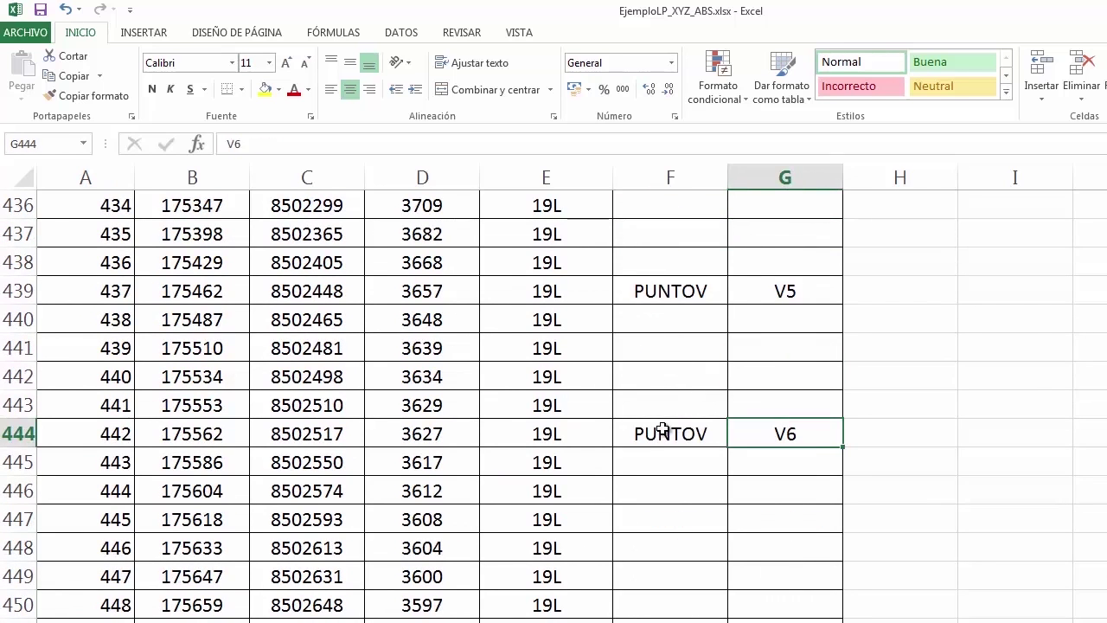
left_click(650, 433)
left_click(670, 291)
left_click(783, 291)
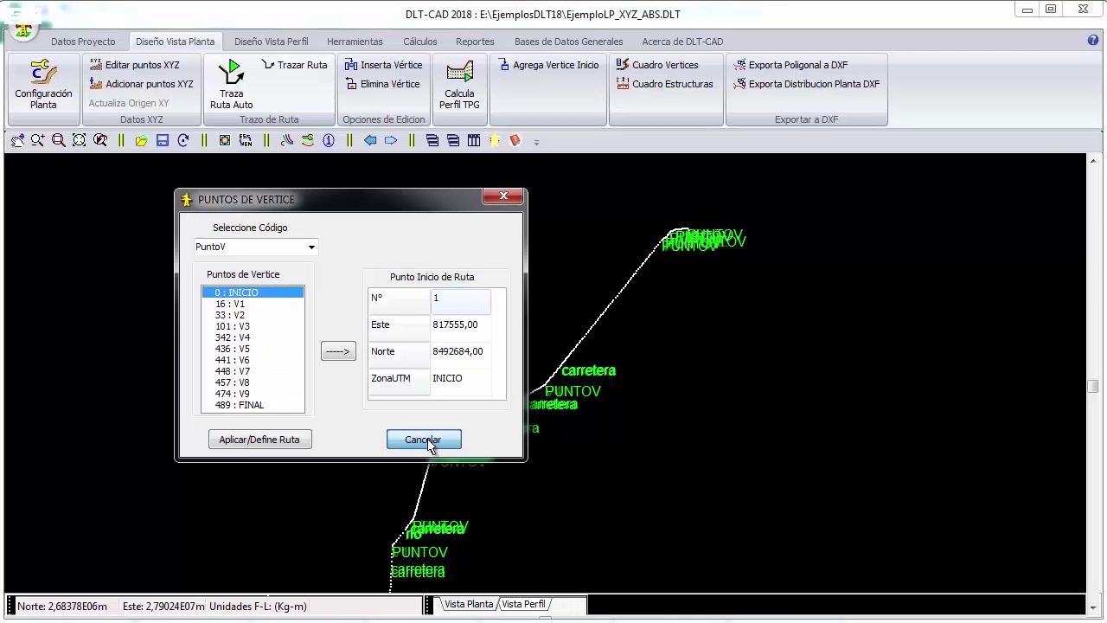
Step: Cancel DLT-CAD's vertex selection, set the INICIO point's Atributo to PuntoV in the XYZ data, and accept the table
left_click(424, 437)
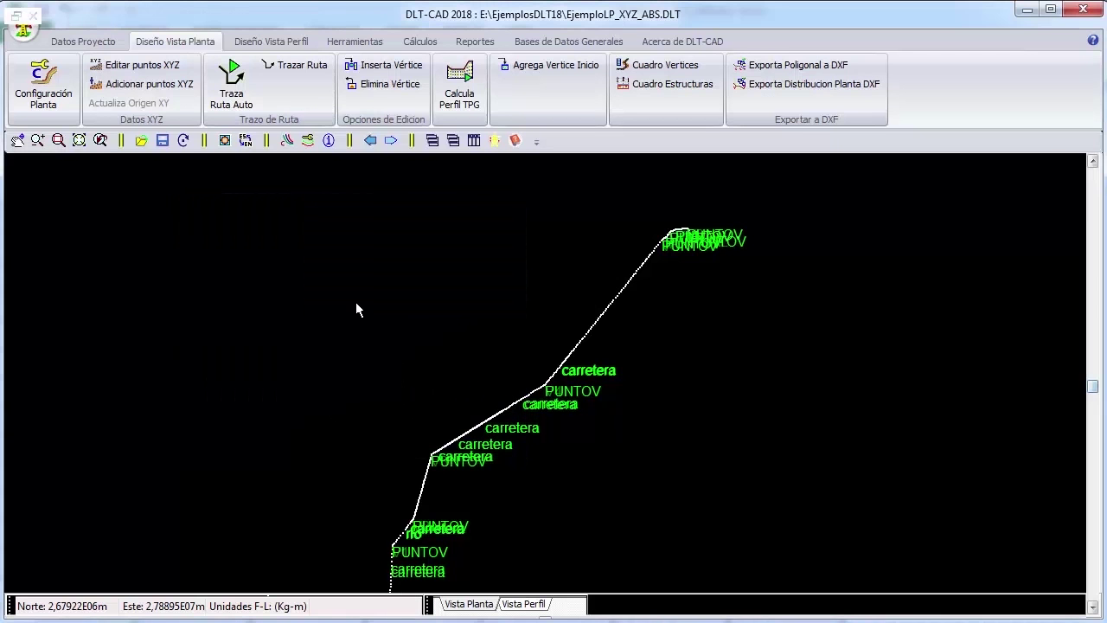
left_click(164, 73)
left_click(509, 259)
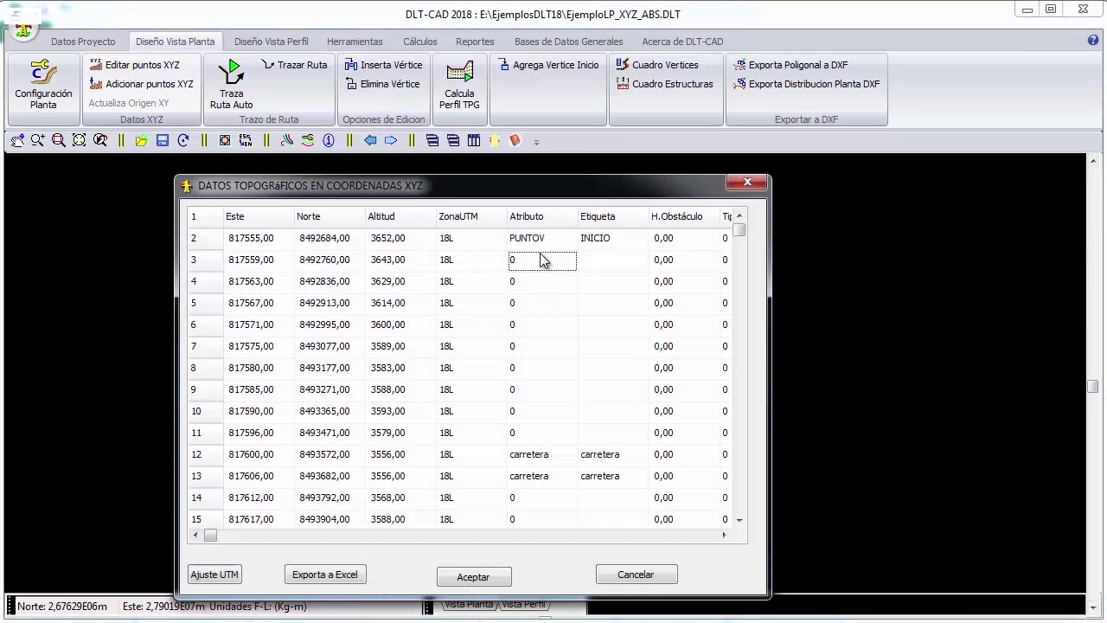
left_click(545, 243)
left_click(553, 244)
type("PuntoV")
left_click(532, 267)
left_click(534, 242)
left_click(535, 277)
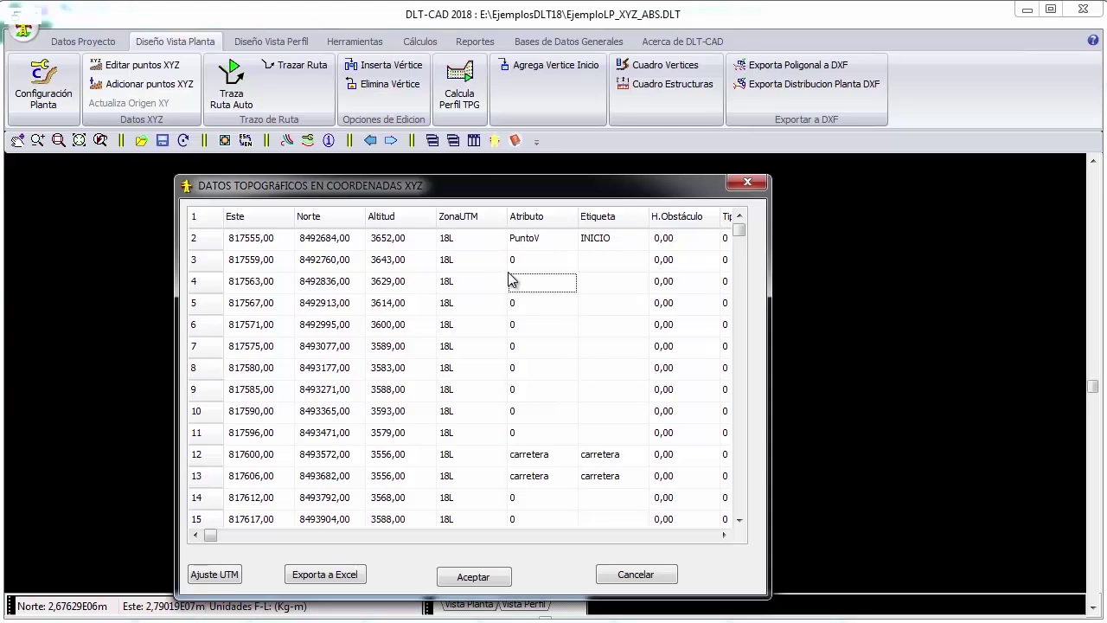
left_click(536, 245)
left_click(528, 350)
left_click(470, 576)
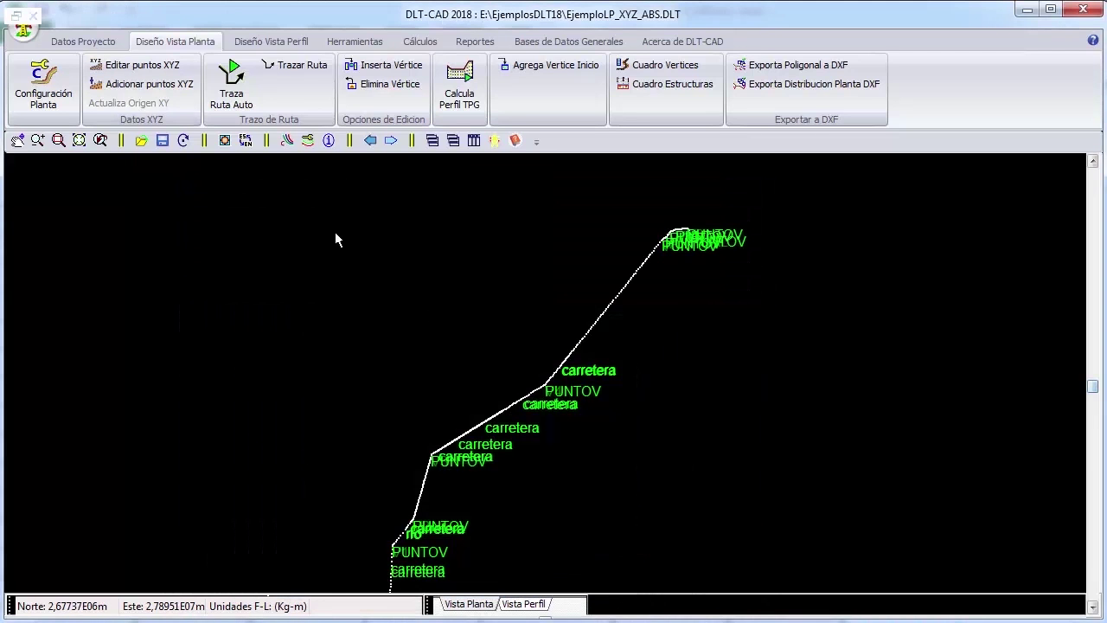
Step: Start the automatic route trace with the PuntoV code and check the data of vertices V1, V3 and V7
left_click(234, 82)
left_click(161, 82)
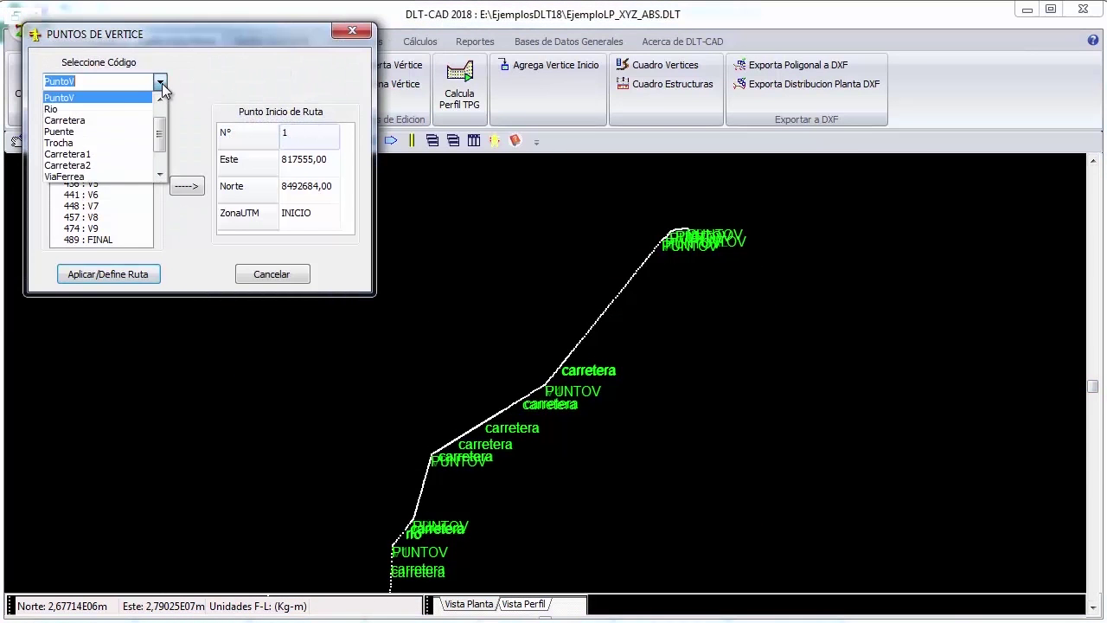
left_click(81, 99)
left_click(87, 138)
left_click(90, 160)
left_click(91, 206)
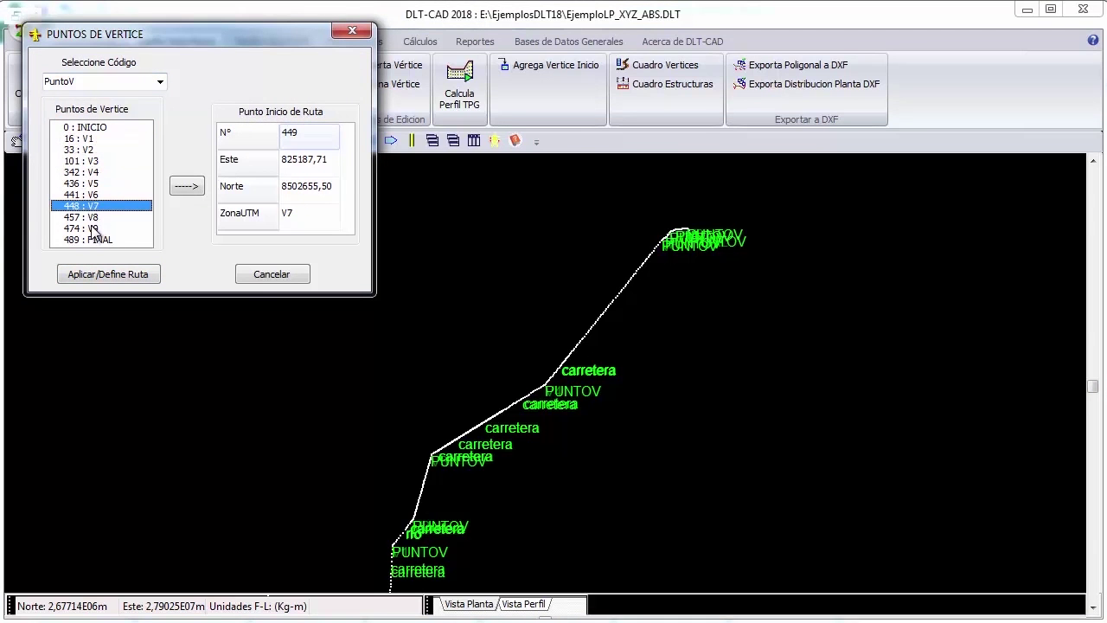
Step: Select INICIO as the route's starting point and apply the route definition through the vertices
left_click(91, 139)
left_click(97, 128)
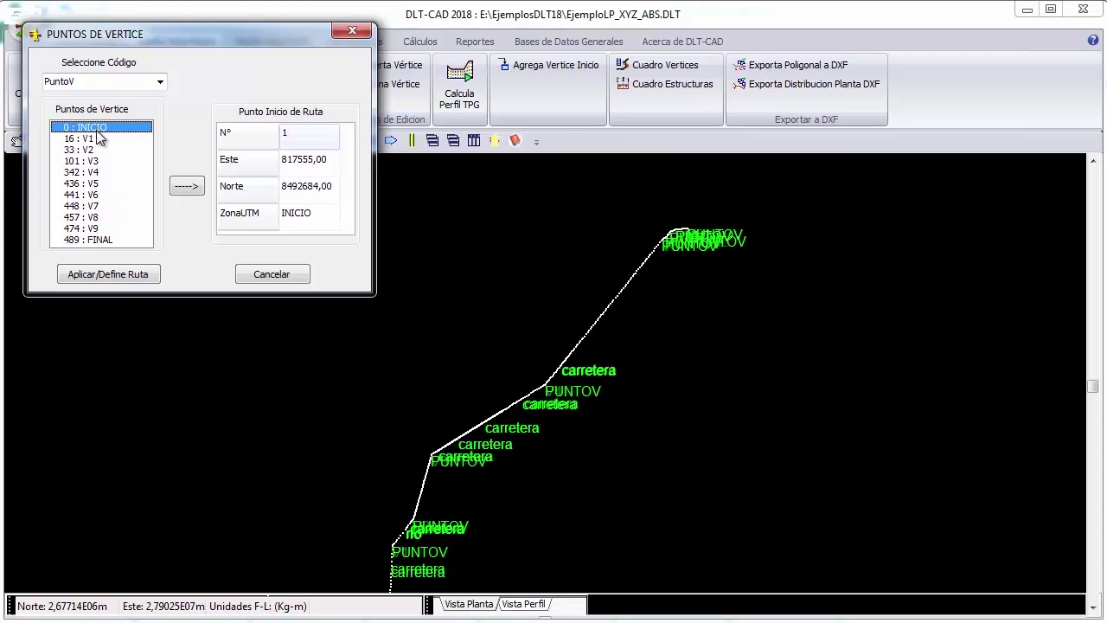
left_click(96, 136)
left_click(105, 127)
left_click(91, 139)
left_click(101, 128)
left_click(108, 274)
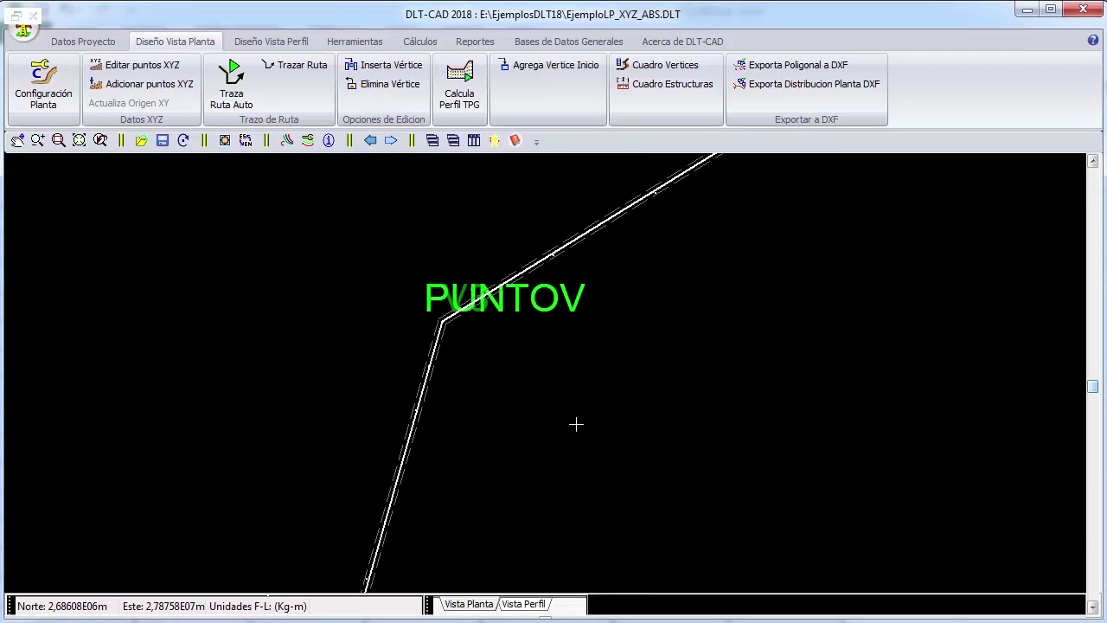
Step: Inspect vertex V3's point data and the topographic error strip on both sides of the route axis
scroll(576, 424, "up", 1)
scroll(562, 429, "up", 2)
scroll(551, 401, "up", 1)
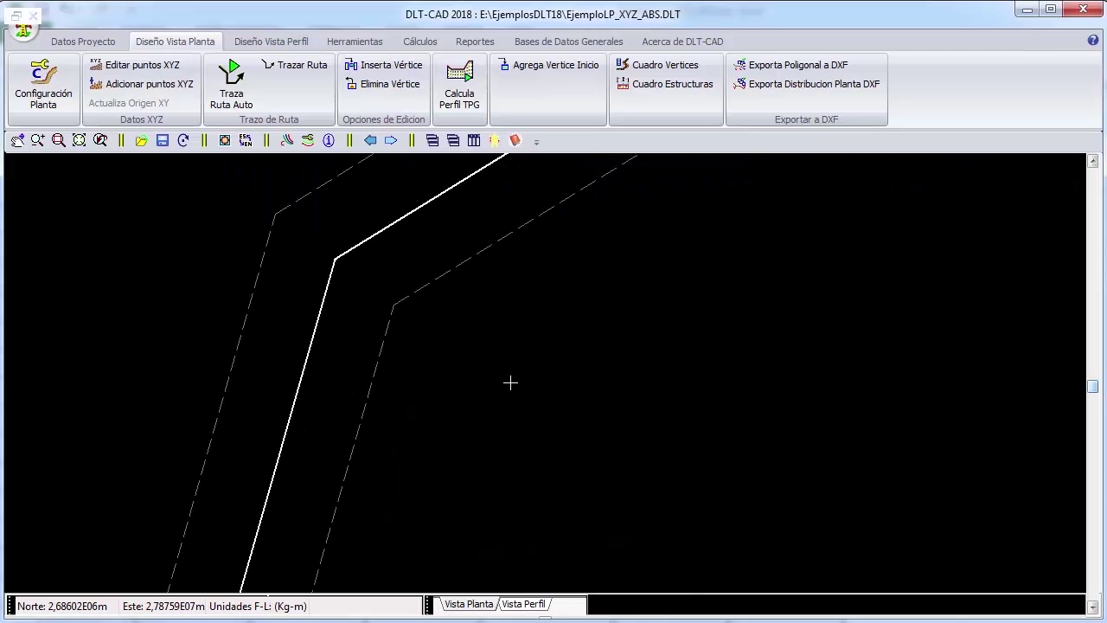
right_click(493, 334)
left_click(461, 340)
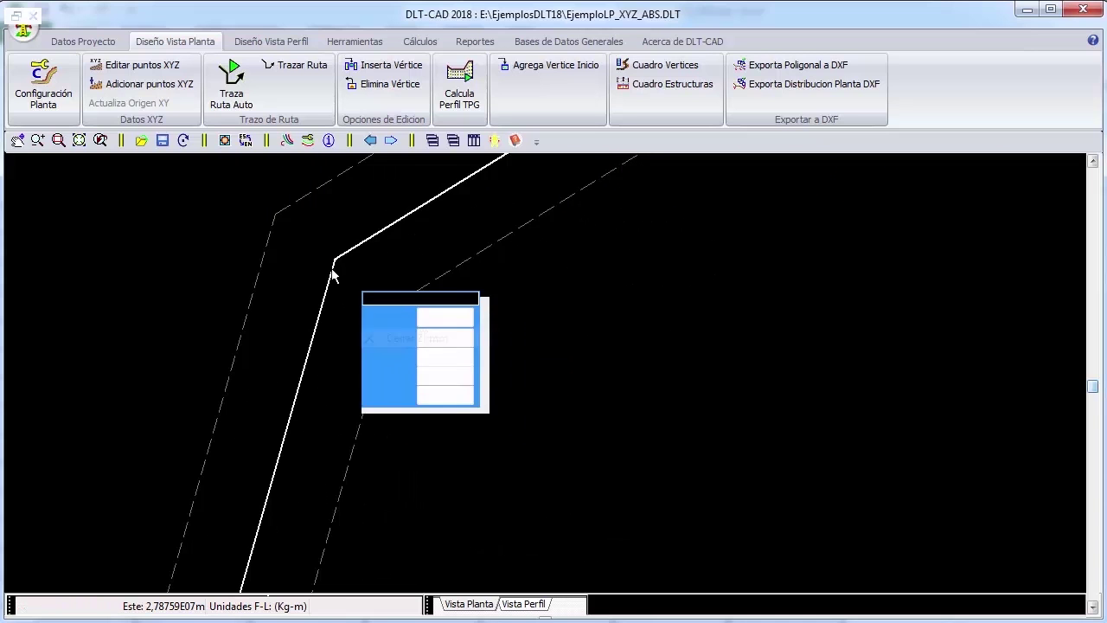
mouse_move(401, 327)
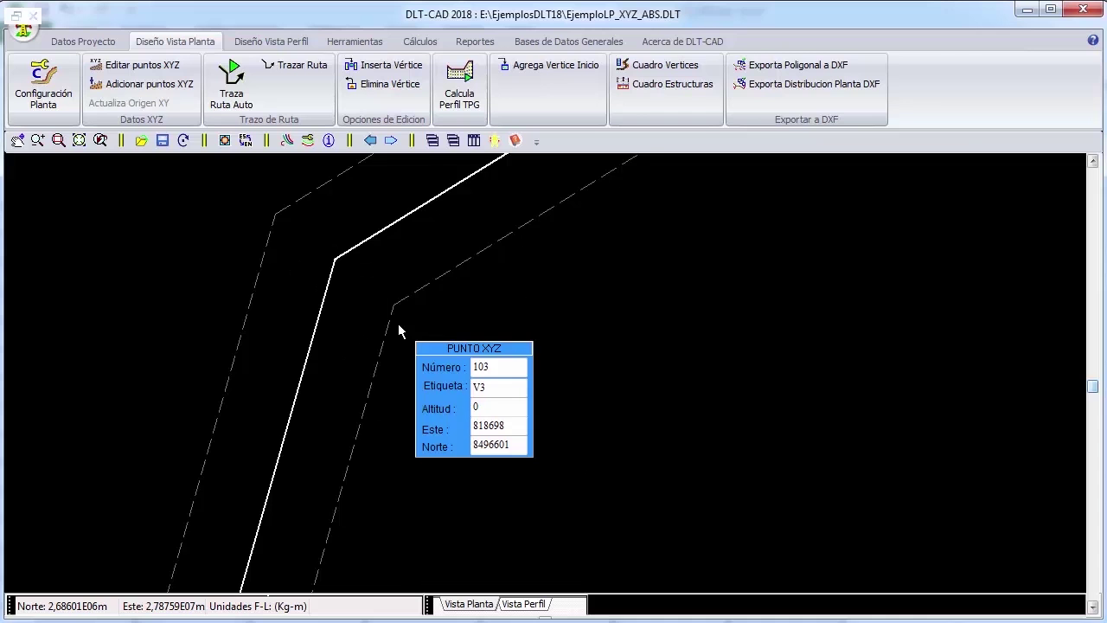
scroll(398, 326, "down", 2)
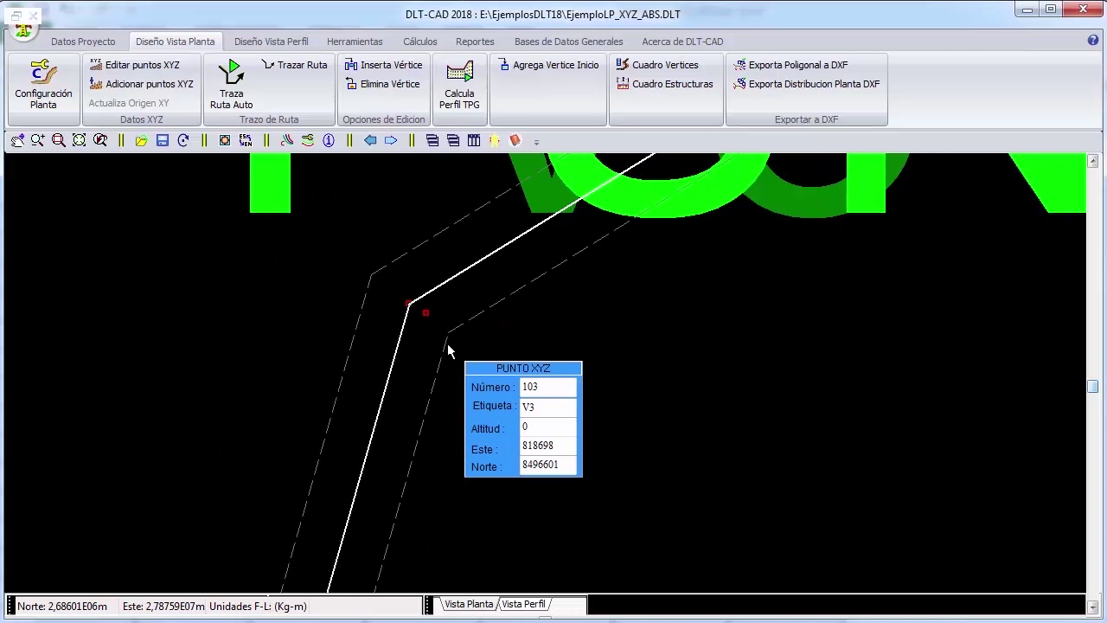
scroll(449, 349, "up", 2)
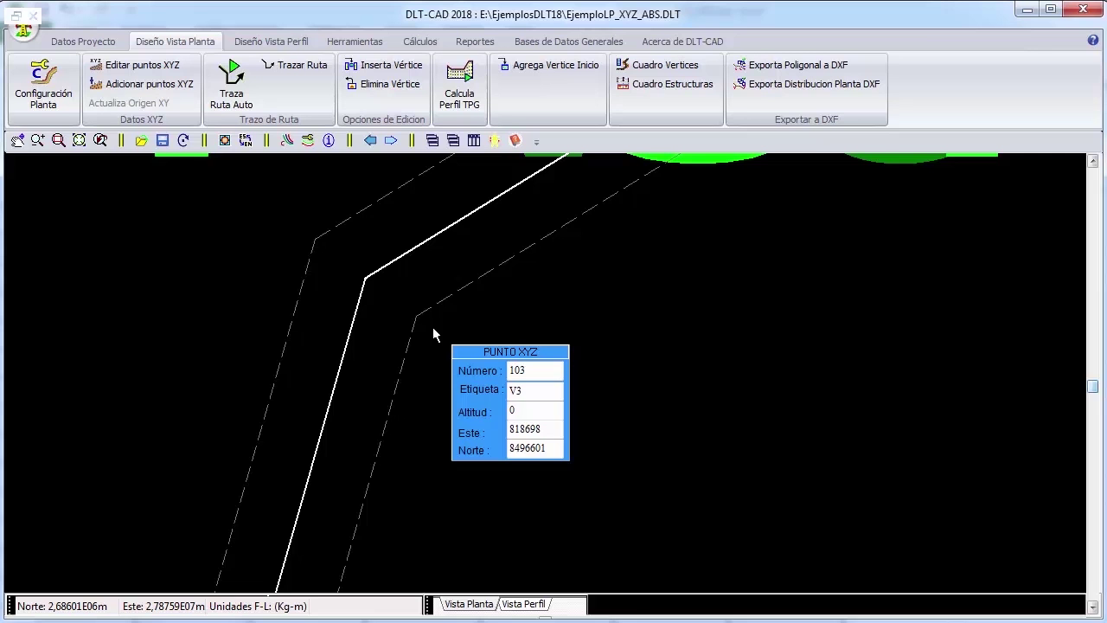
scroll(433, 328, "down", 2)
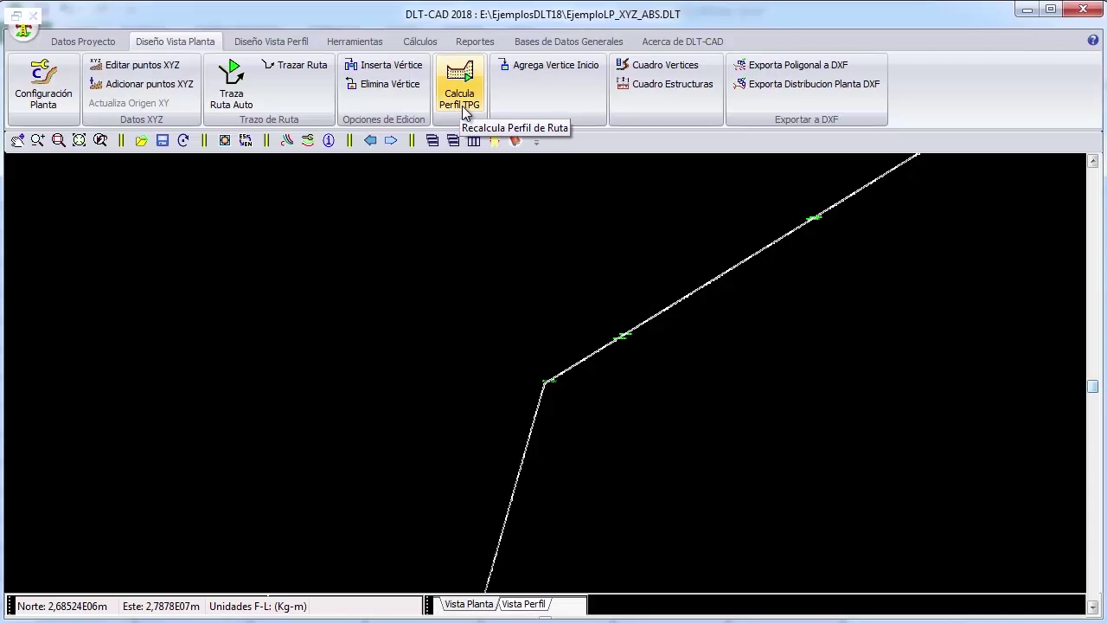
Step: Calculate the route's topographic profile and confirm replacing the current one
left_click(463, 103)
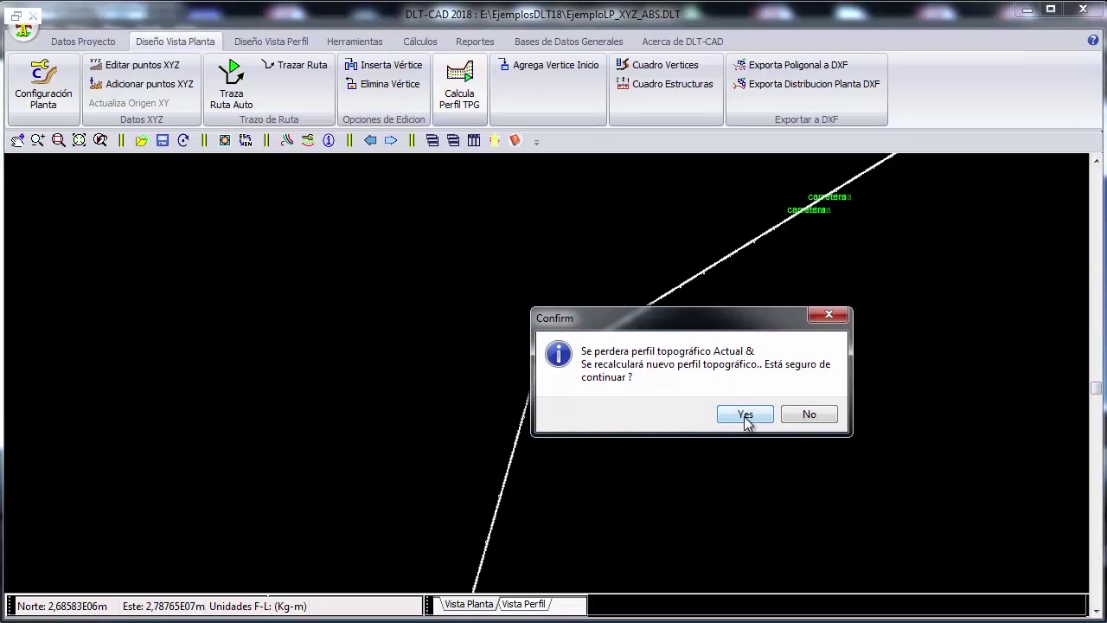
left_click(746, 415)
Step: Examine the calculated topographic profile along its whole length in the profile view
right_click(392, 275)
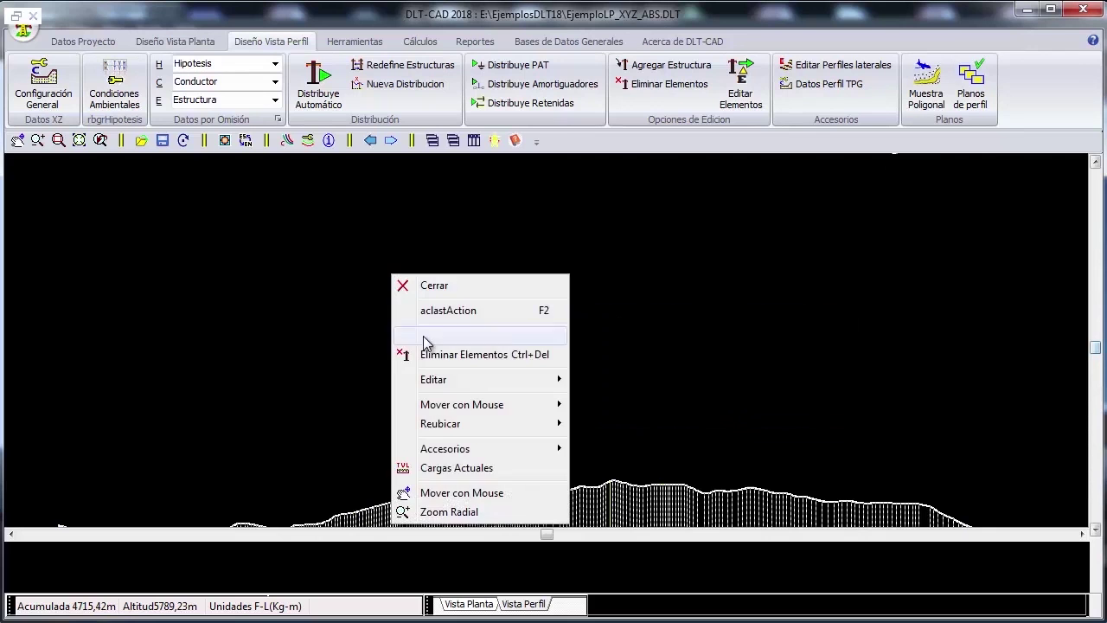
left_click(441, 493)
left_click_drag(454, 468, 635, 303)
right_click(415, 259)
left_click(370, 329)
left_click_drag(292, 351, 669, 494)
right_click(343, 292)
left_click(424, 329)
left_click_drag(904, 376, 259, 381)
scroll(499, 358, "down", 5)
left_click_drag(874, 346, 660, 336)
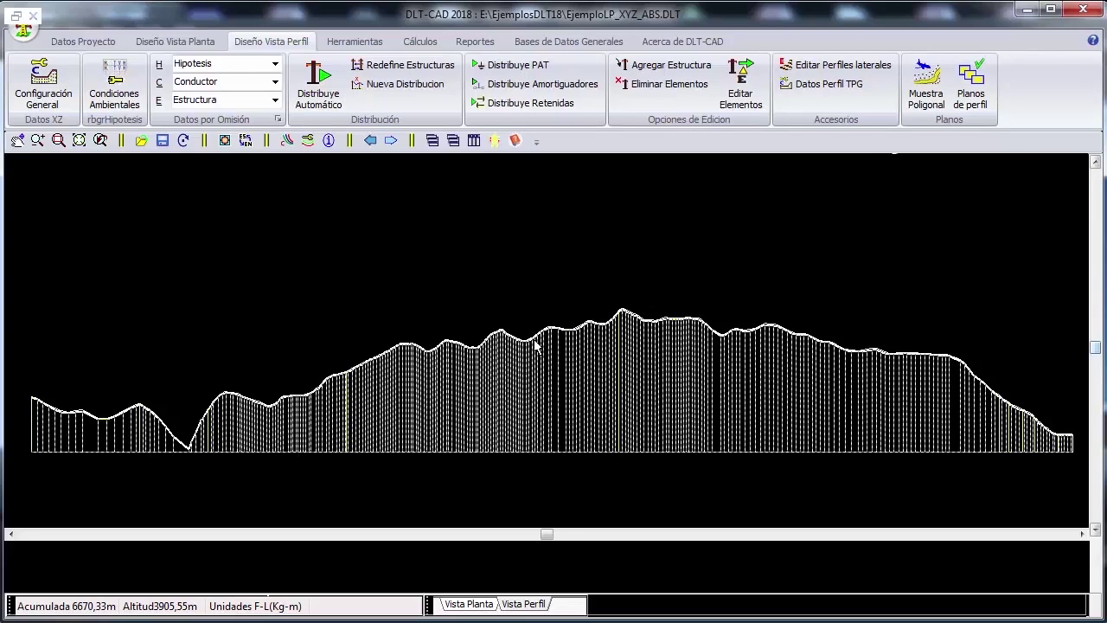
Step: Open the topographic profile points table and review the points' Progresiva values past vertex V1
left_click(830, 90)
left_click(248, 252)
left_click(192, 200)
left_click(199, 272)
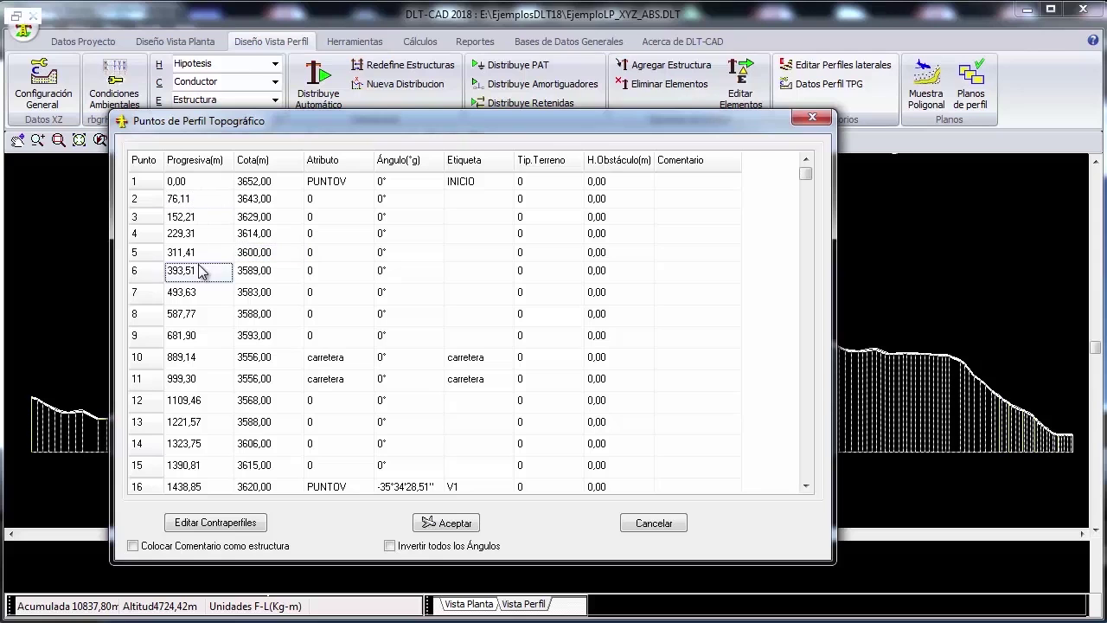
key("Down")
key("Down")
key("Down")
key("Down")
key("Down")
key("Down")
key("Down")
key("Down")
key("Down")
key("Down")
key("Down")
key("Down")
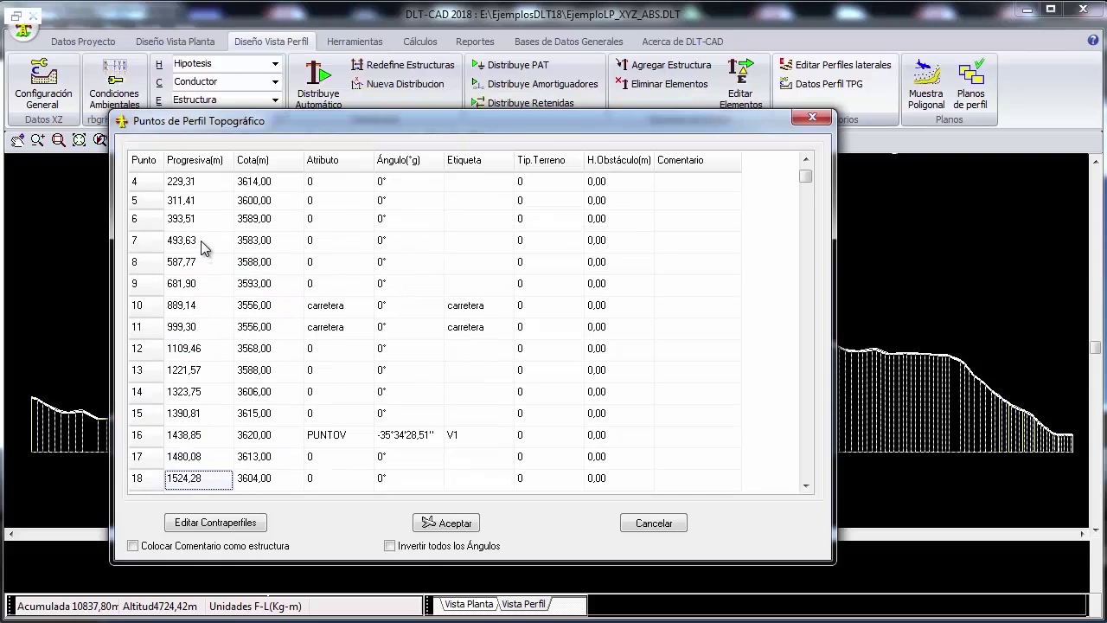
left_click(209, 221)
left_click(212, 201)
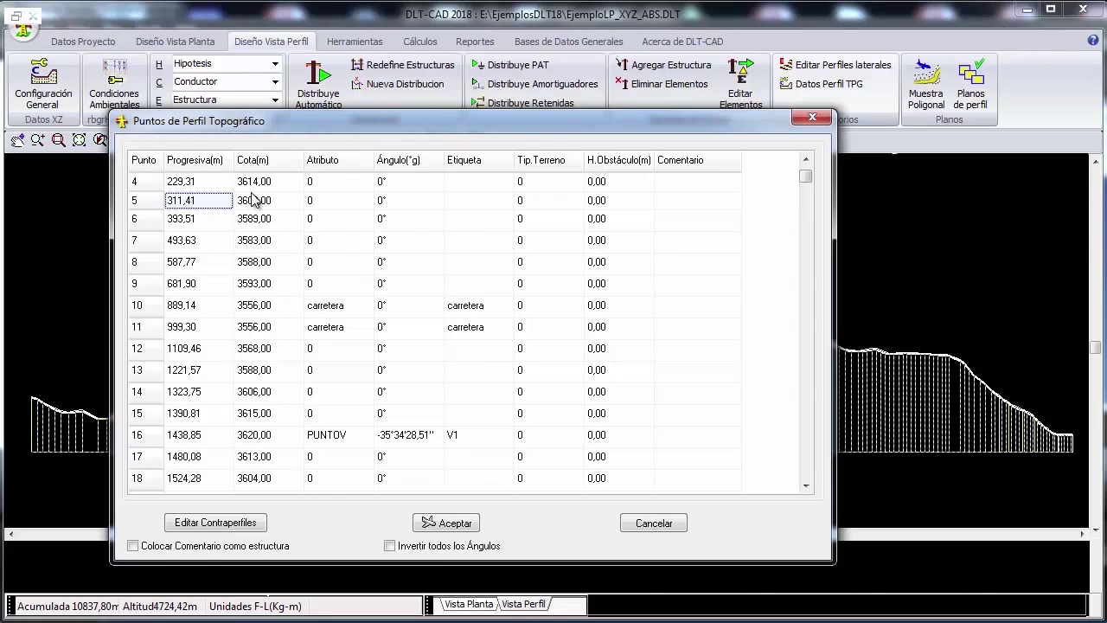
key("Up")
key("Up")
key("Up")
key("Up")
Step: Review the Cota values of the topographic profile points down to point 21
left_click(264, 217)
key("Down")
key("Down")
key("Down")
key("Down")
key("Down")
key("Down")
key("Down")
key("Down")
key("Down")
key("Down")
key("Down")
key("Down")
key("Down")
key("Down")
key("Down")
key("Down")
key("Down")
key("Down")
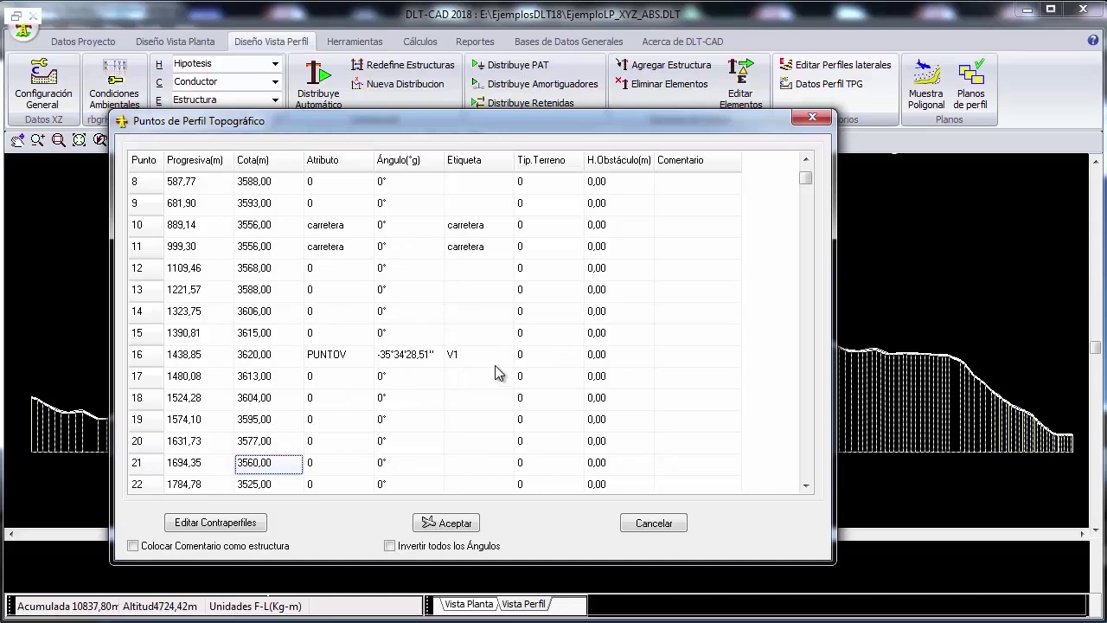
Step: Accept the topographic profile points table and save the project
left_click(450, 523)
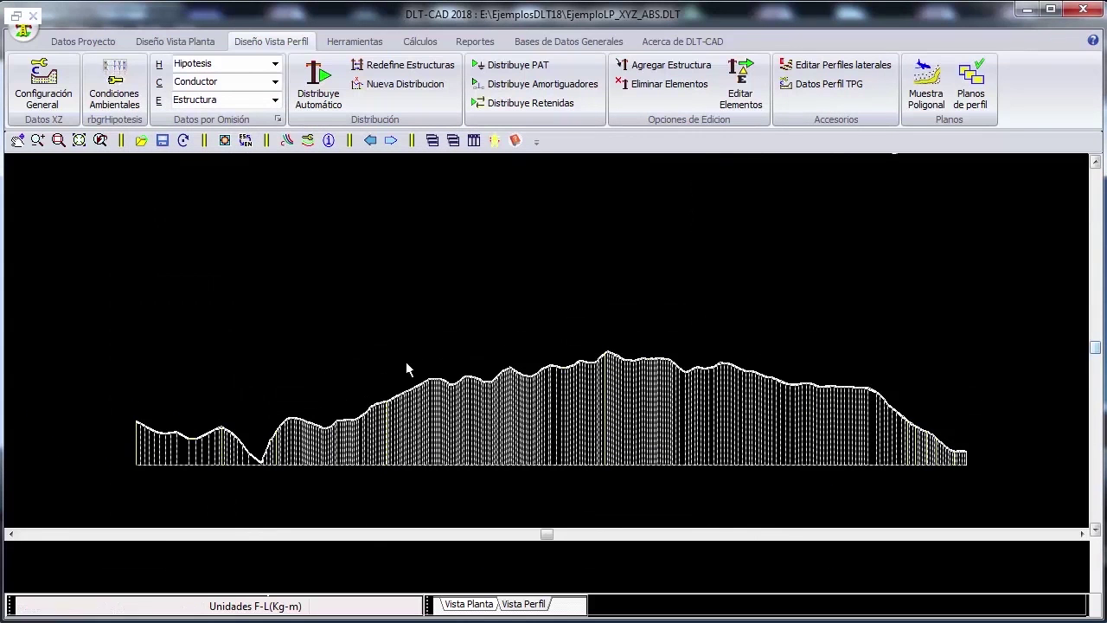
left_click(162, 141)
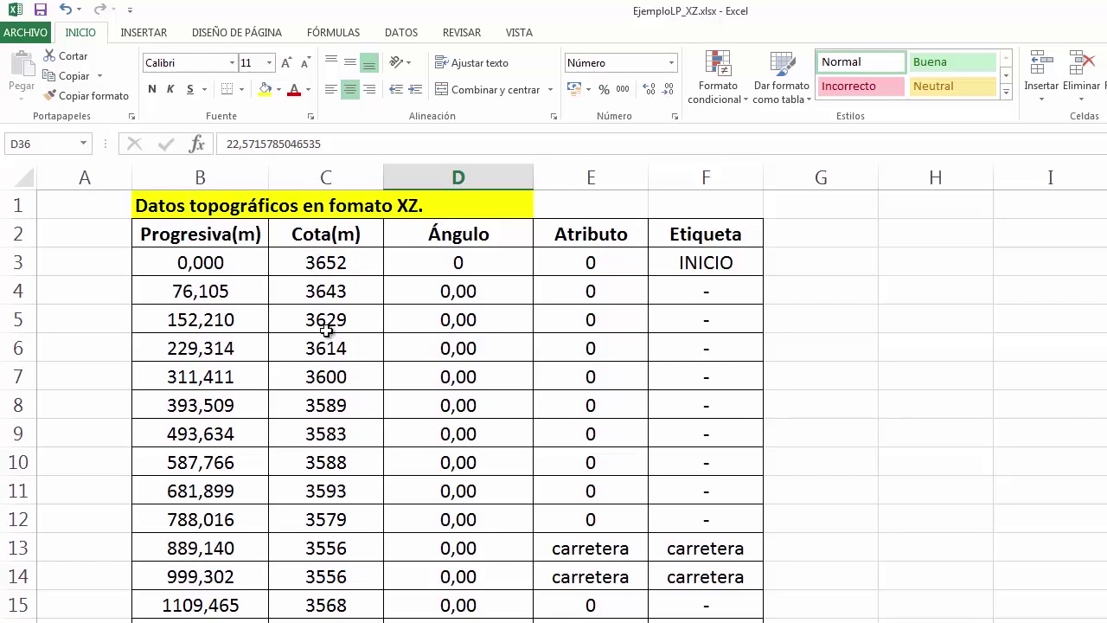
Step: Examine the Progresiva(m) distances of the XZ topographic data in the Excel workbook EjemploLP_XZ.xlsx
left_click(292, 272)
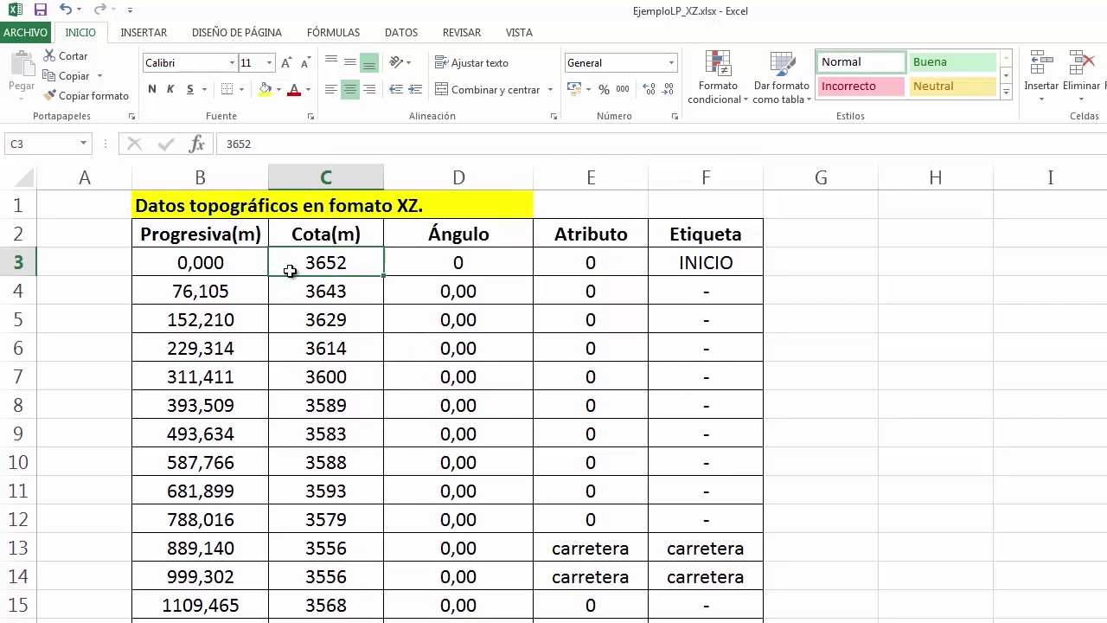
left_click(220, 268)
left_click(307, 257)
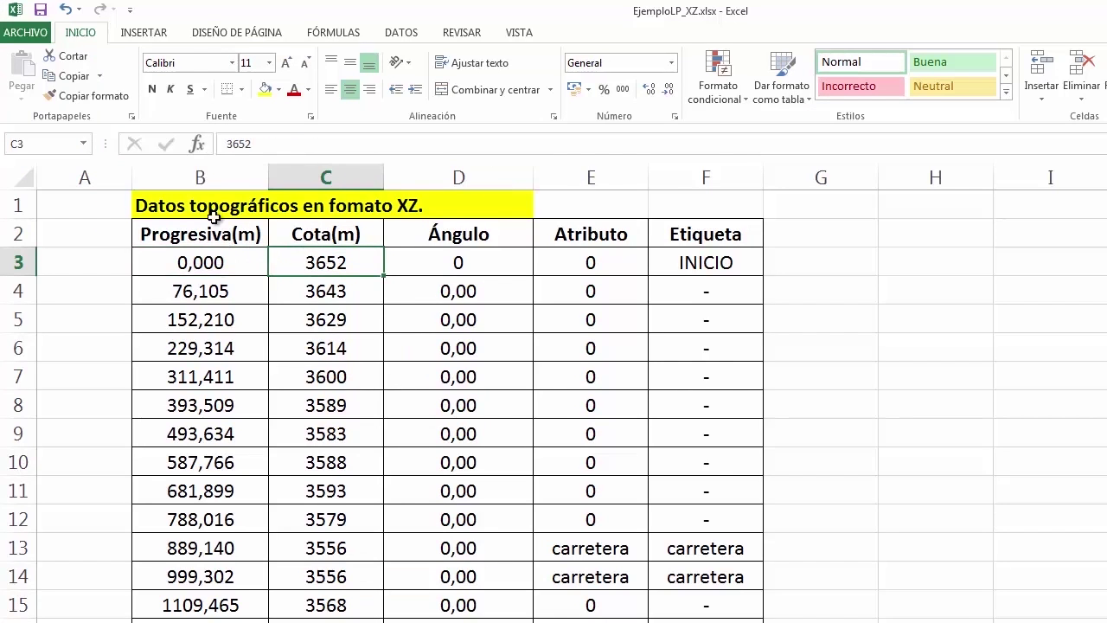
left_click(218, 294)
left_click(223, 346)
left_click(214, 272)
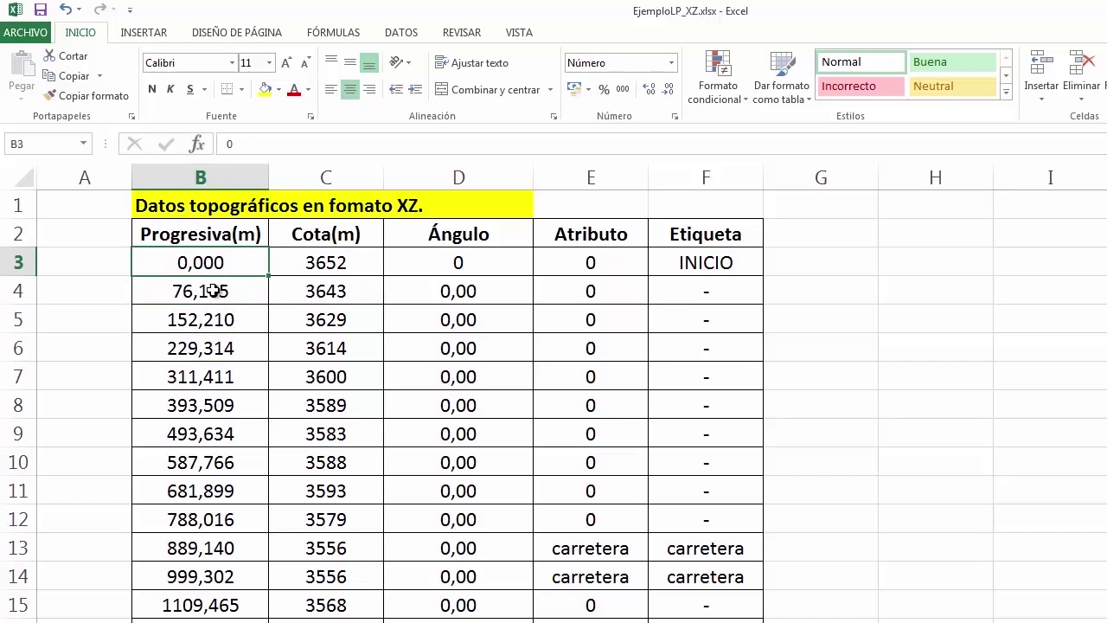
left_click(216, 322)
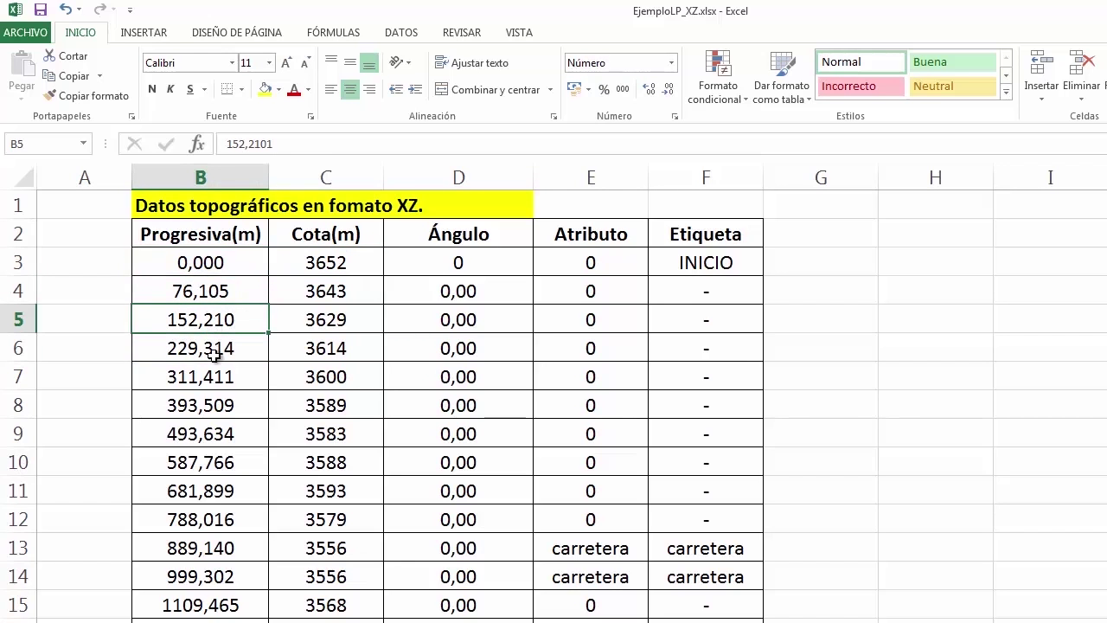
left_click(226, 235)
Step: Examine the Cota(m) elevations in the XZ workbook and the rows around vertex V1
left_click(333, 235)
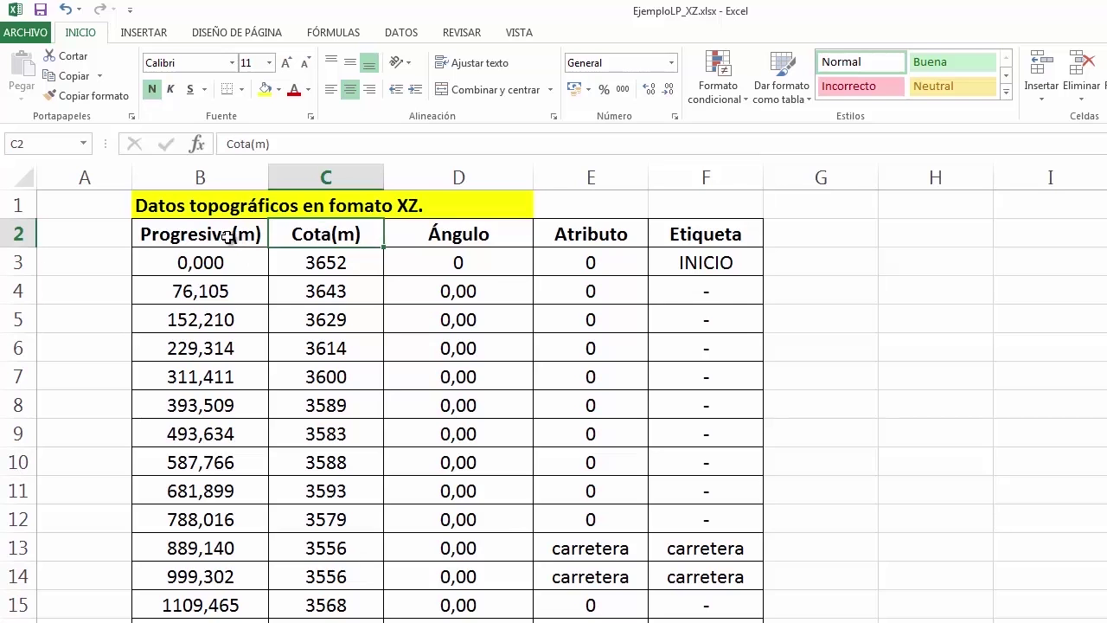
left_click(230, 237)
left_click(325, 244)
left_click(326, 262)
left_click(329, 319)
left_click(330, 376)
left_click(333, 433)
scroll(331, 441, "down", 2)
scroll(332, 449, "down", 2)
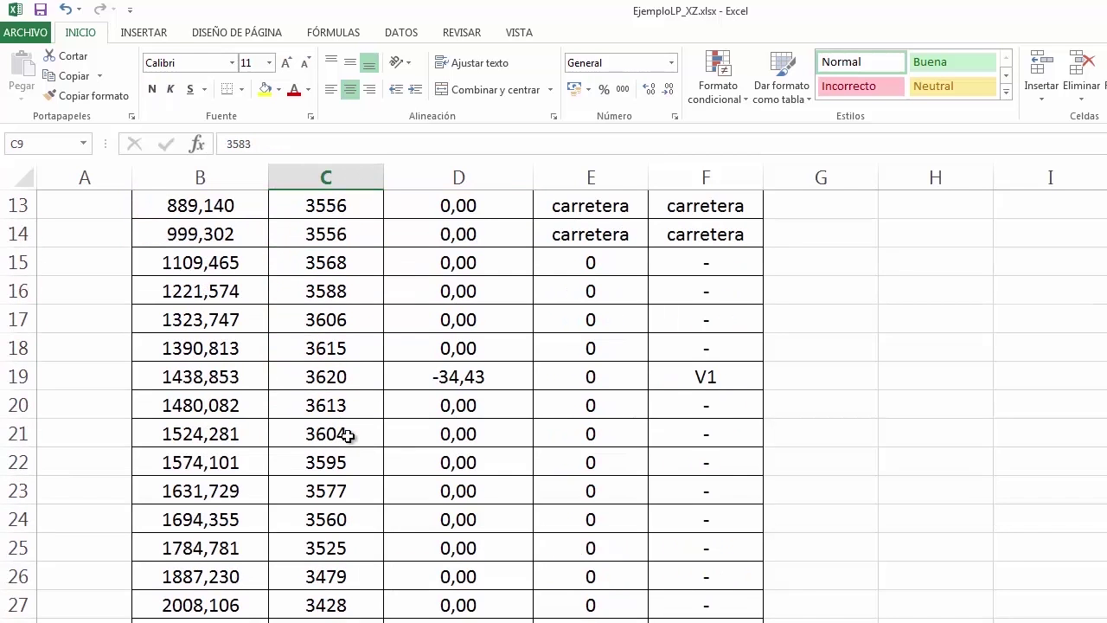
scroll(348, 435, "up", 4)
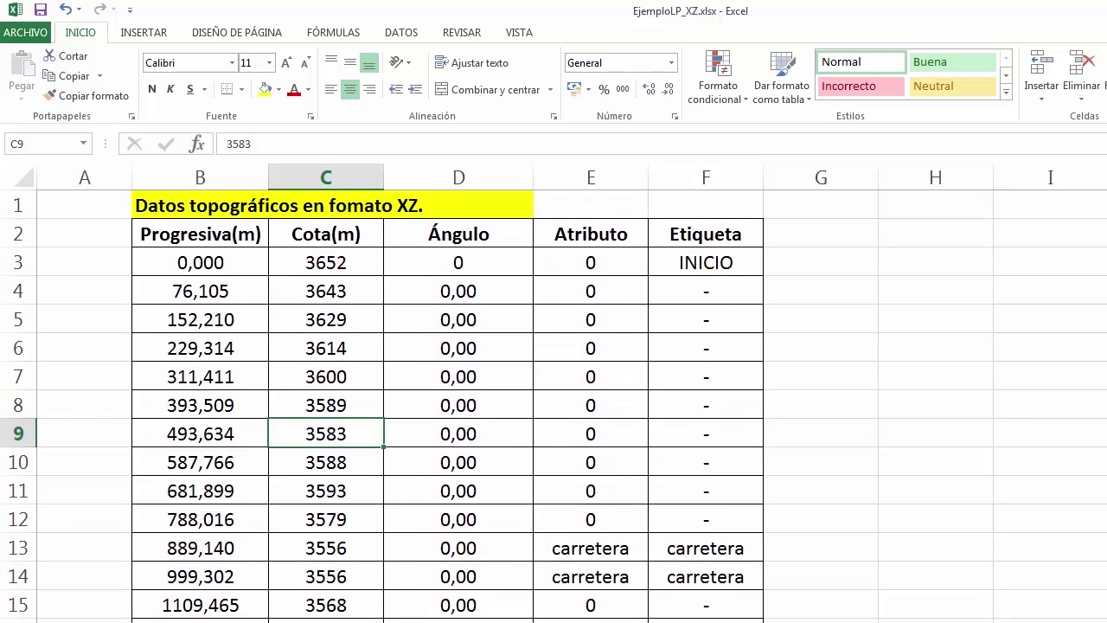
Step: Switch to DLT-CAD and open EjemploLP_XZ.xlsx as Datos Perfil XZ
left_click(388, 619)
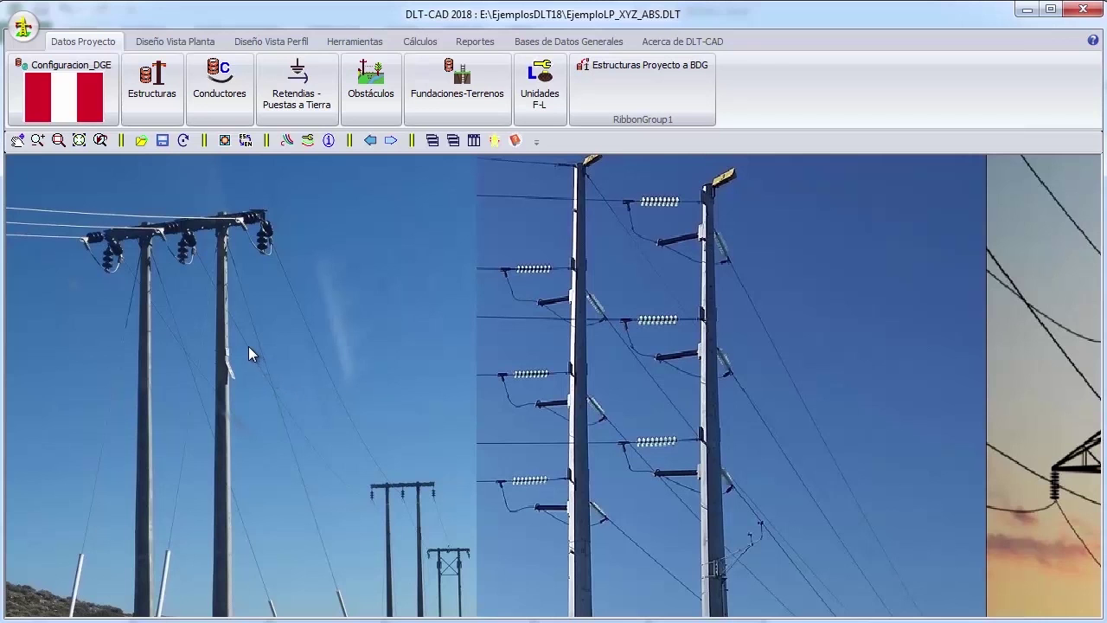
left_click(25, 31)
left_click(59, 63)
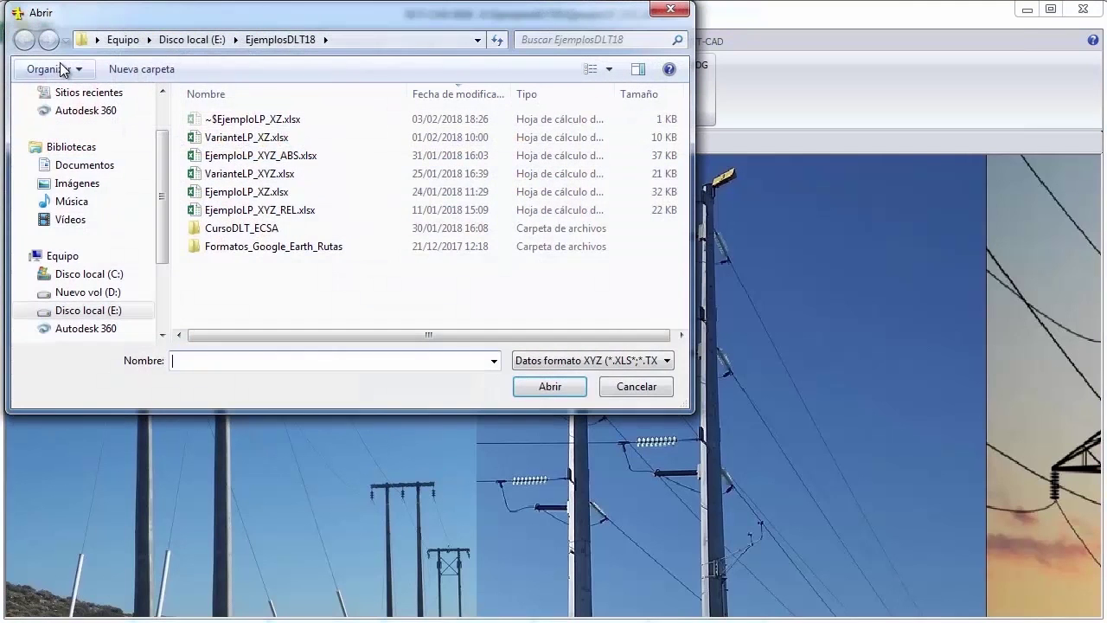
left_click(636, 362)
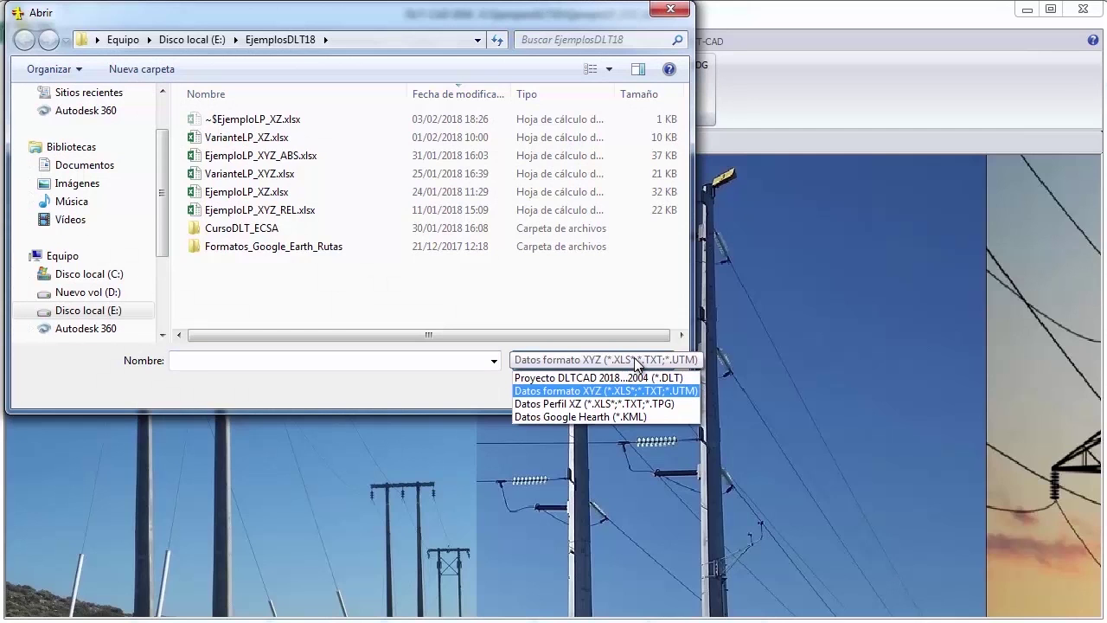
left_click(591, 404)
left_click(243, 193)
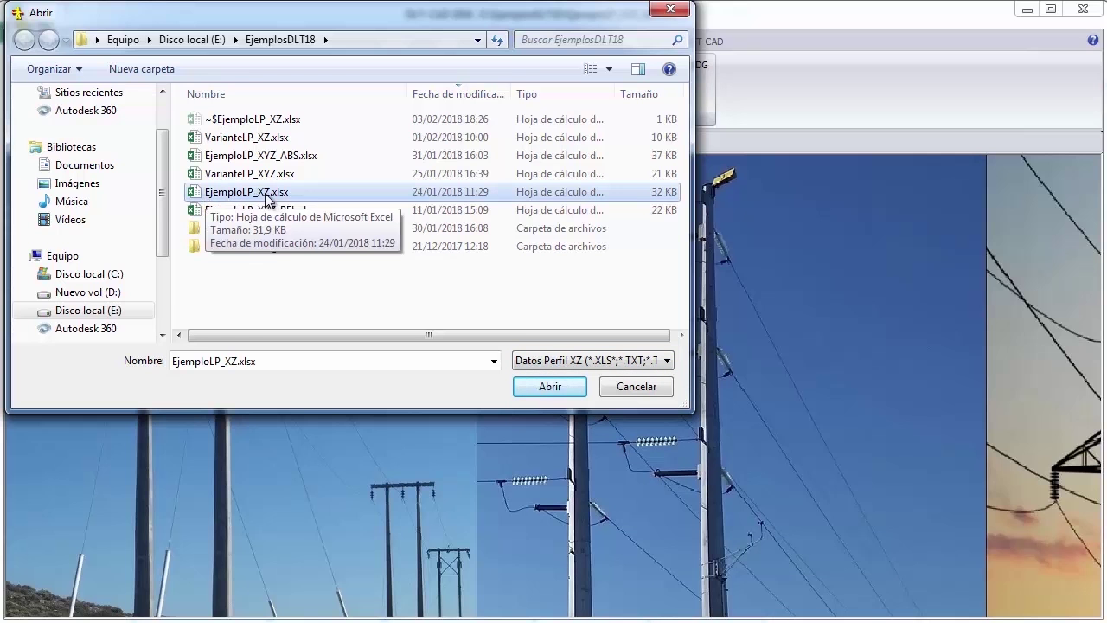
left_click(548, 388)
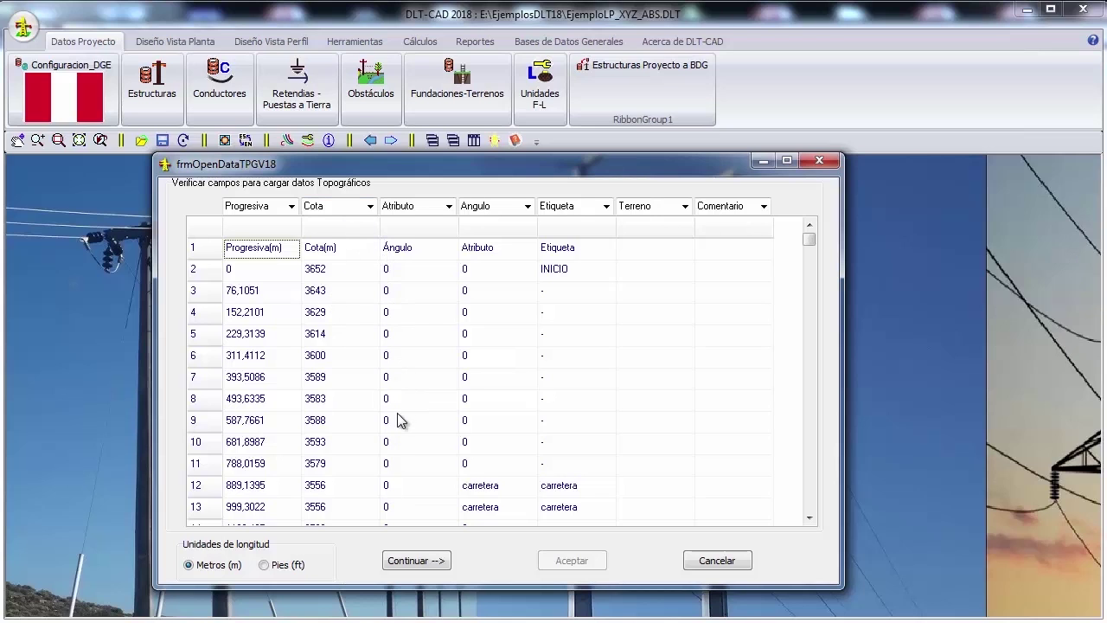
Step: Check the field assignments of the first three imported columns against their Progresiva, Cota and Ángulo data
double_click(275, 203)
left_click(319, 275)
left_click(329, 333)
left_click(331, 393)
left_click(358, 295)
left_click(411, 292)
left_click(412, 397)
left_click(409, 268)
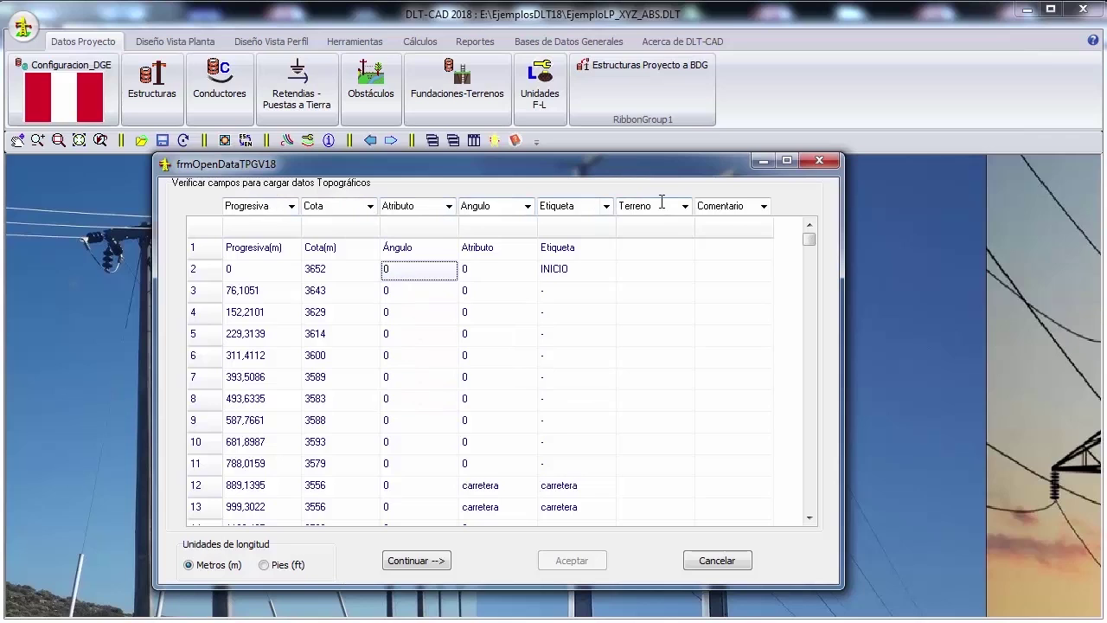
left_click(408, 296)
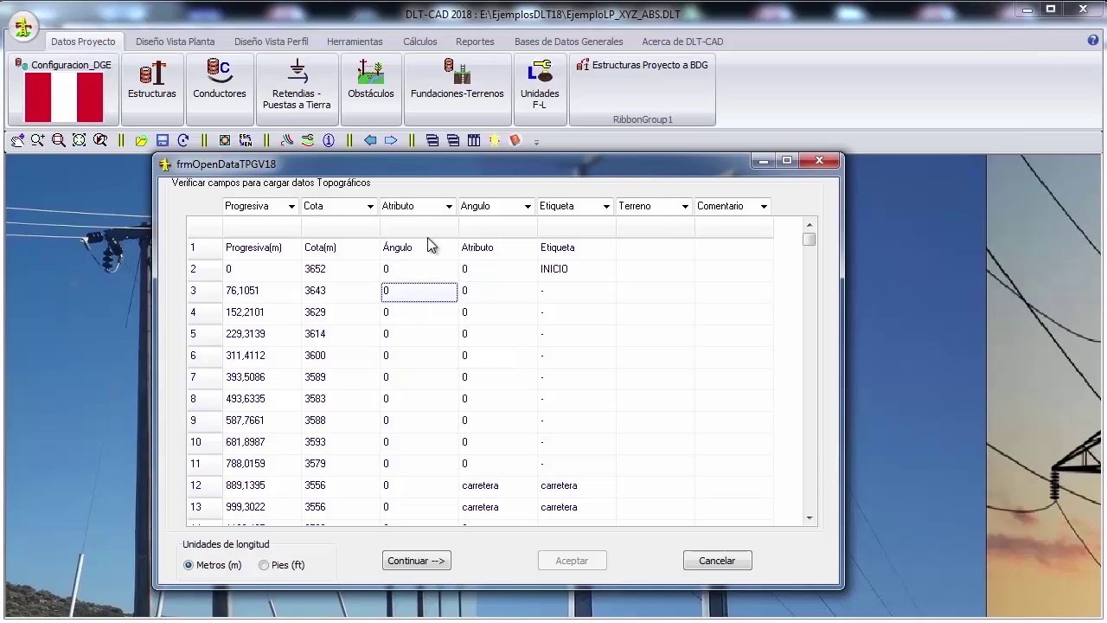
left_click(409, 272)
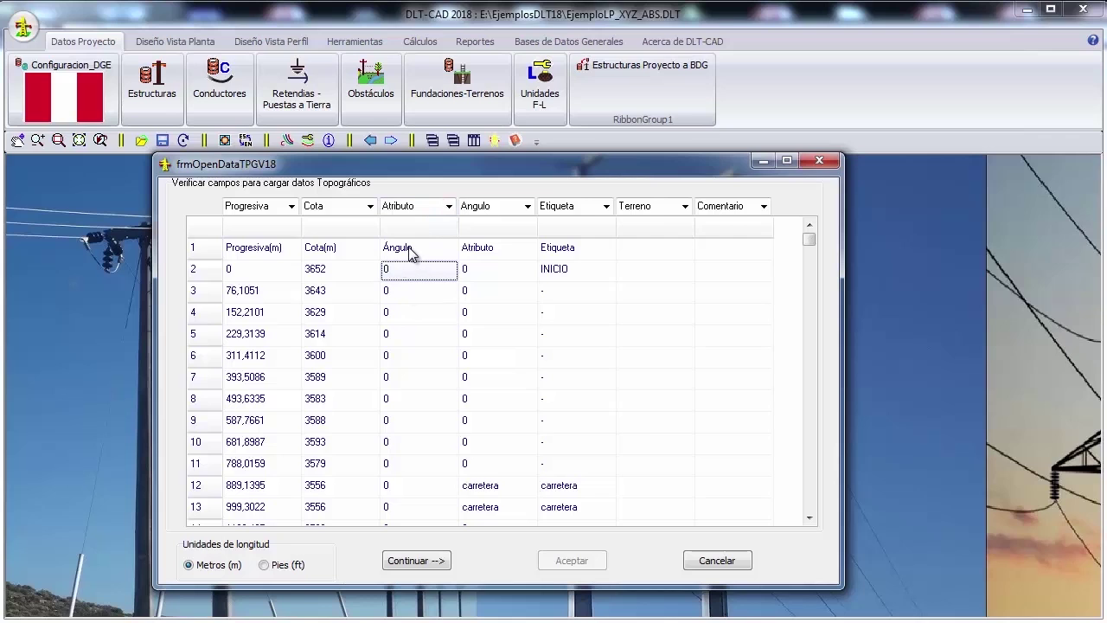
Step: Assign the third imported column to Angulo and the fourth to Atributo
left_click(448, 207)
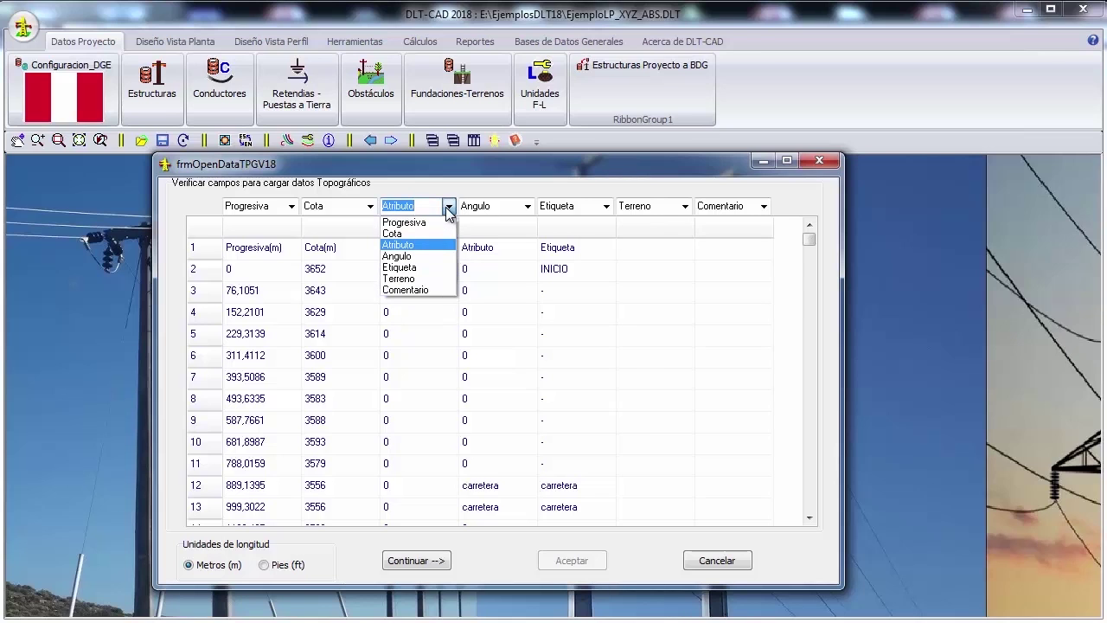
left_click(421, 256)
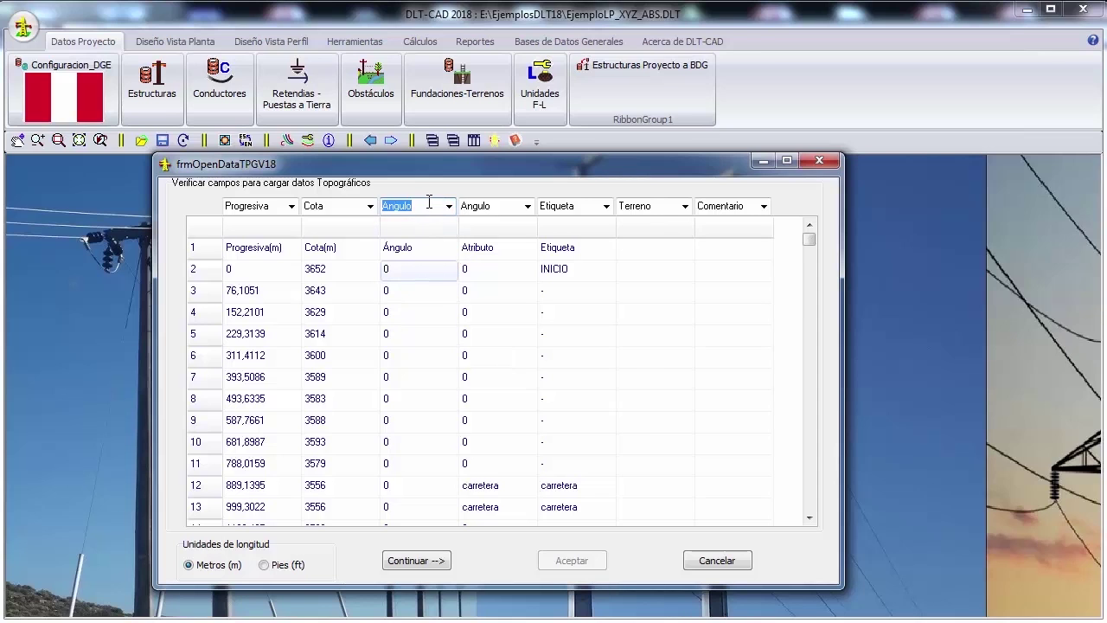
left_click(484, 273)
left_click(484, 290)
left_click(489, 252)
left_click(489, 316)
left_click(519, 210)
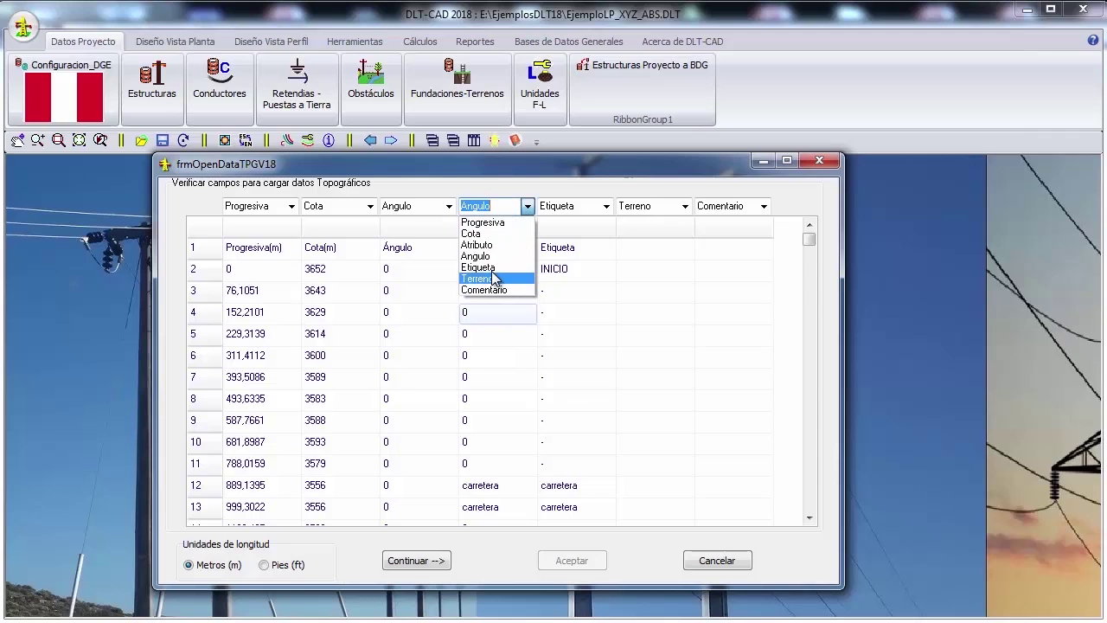
left_click(487, 248)
Step: Check the remaining imported columns, continue to the ordered topographic data and accept the import
left_click(505, 275)
left_click(561, 252)
left_click(625, 253)
left_click(729, 251)
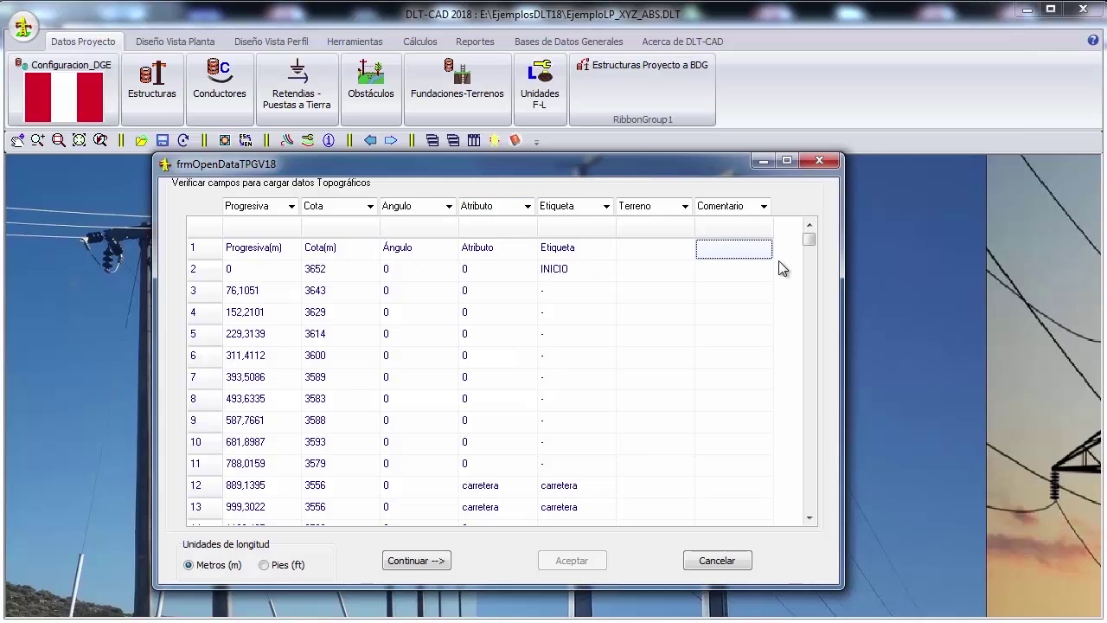
left_click(409, 562)
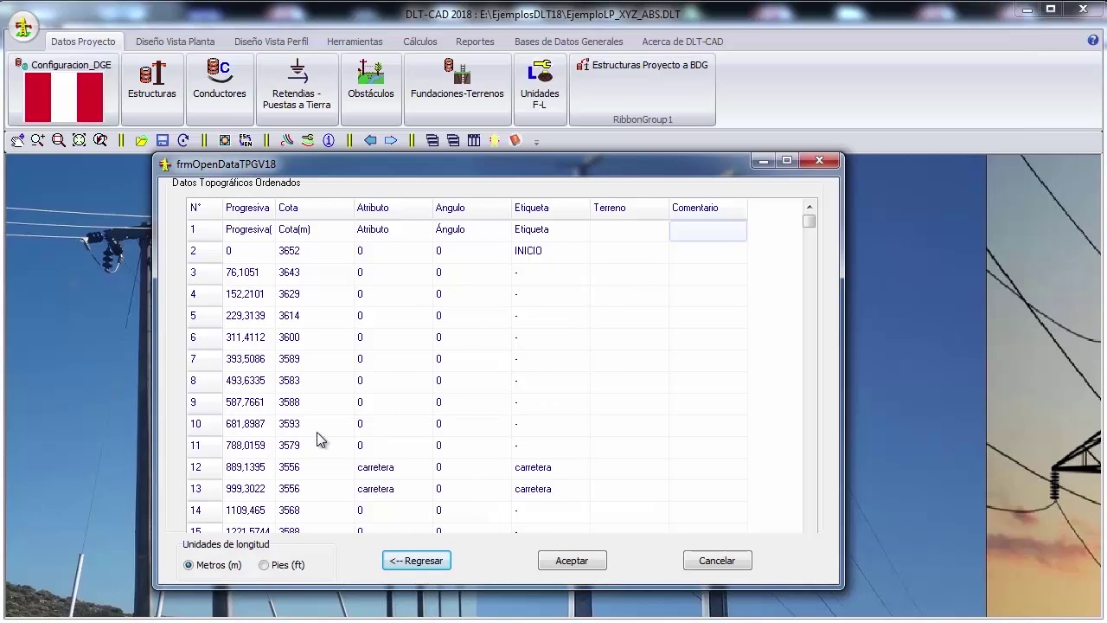
left_click(574, 560)
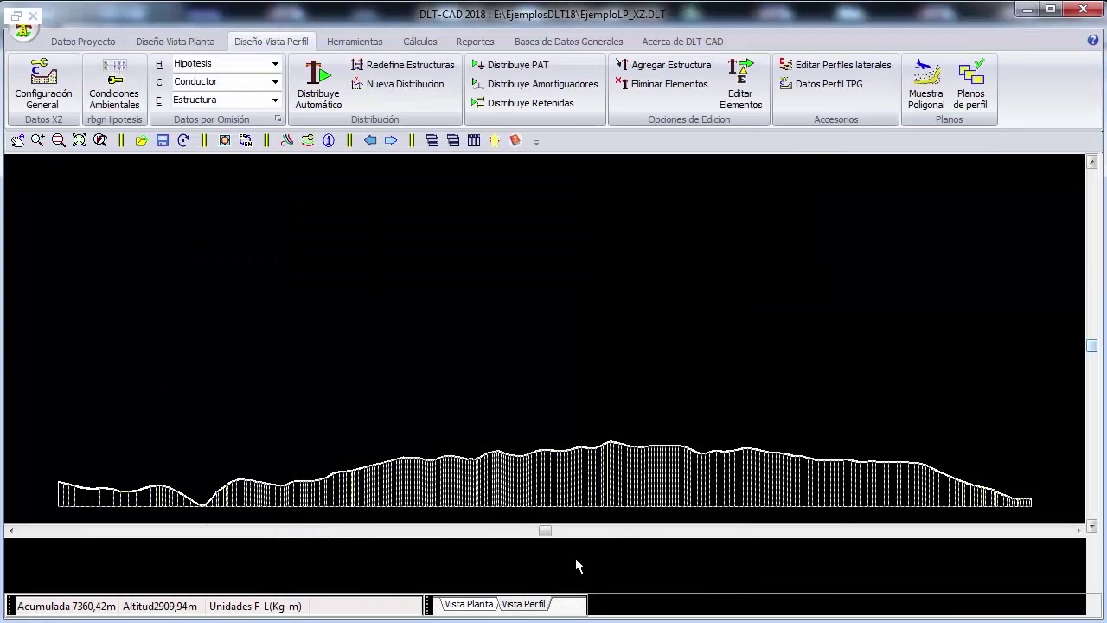
Step: Examine the topographic profile generated from the XZ data in the profile view
middle_click_drag(345, 358, 346, 262)
right_click(351, 255)
left_click(278, 266)
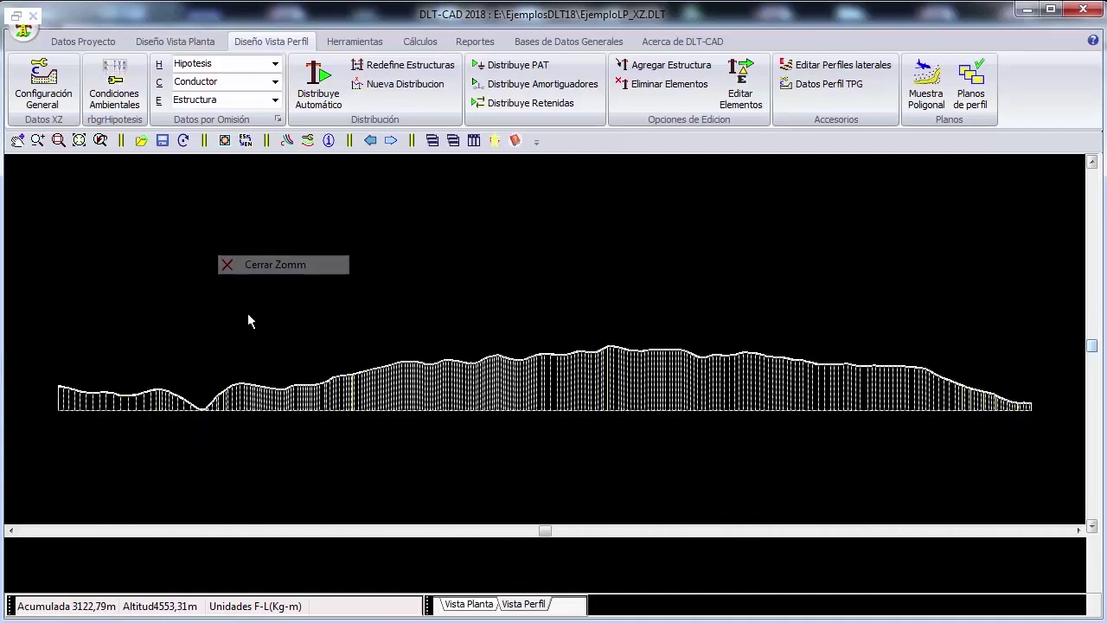
right_click(182, 260)
left_click(238, 497)
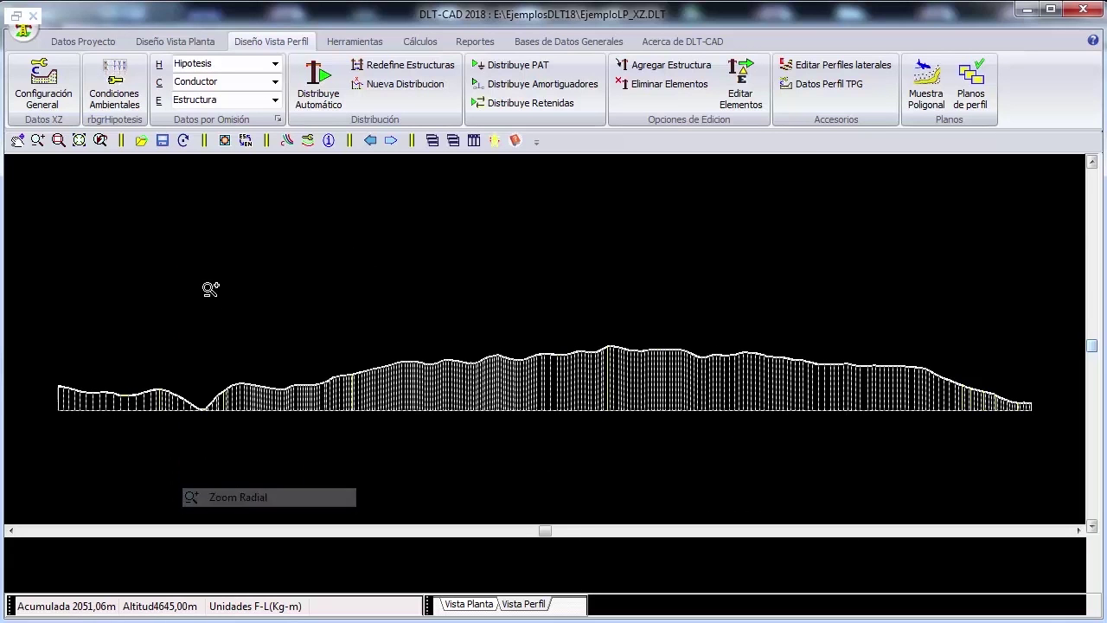
Step: Open the plan view and examine the route and its vertices from INICIO onward
left_click(467, 604)
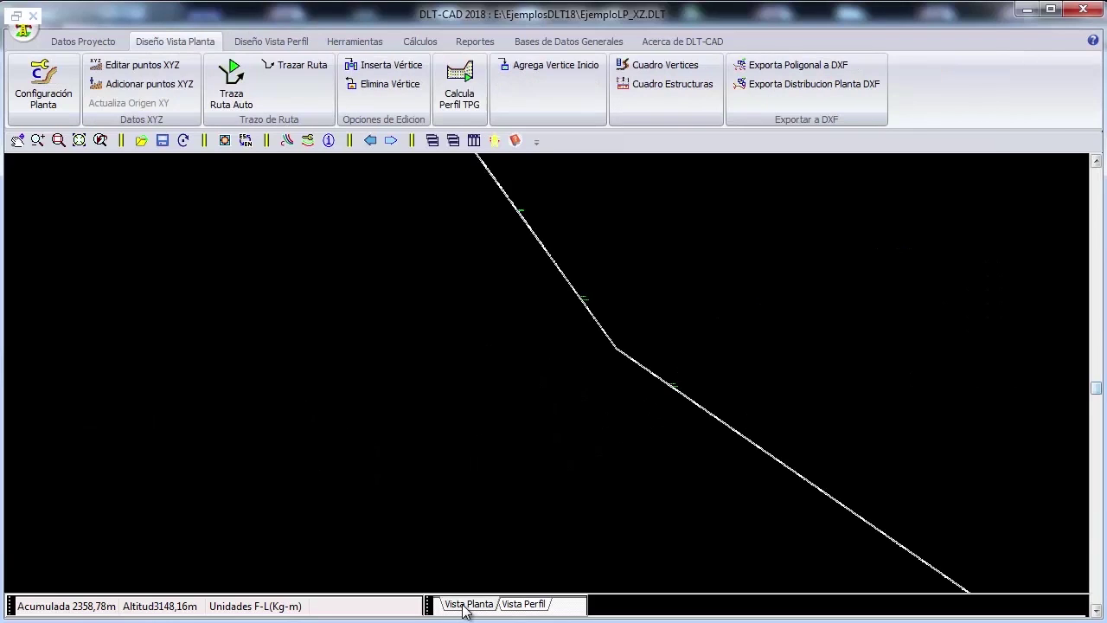
scroll(586, 378, "down", 4)
right_click(459, 229)
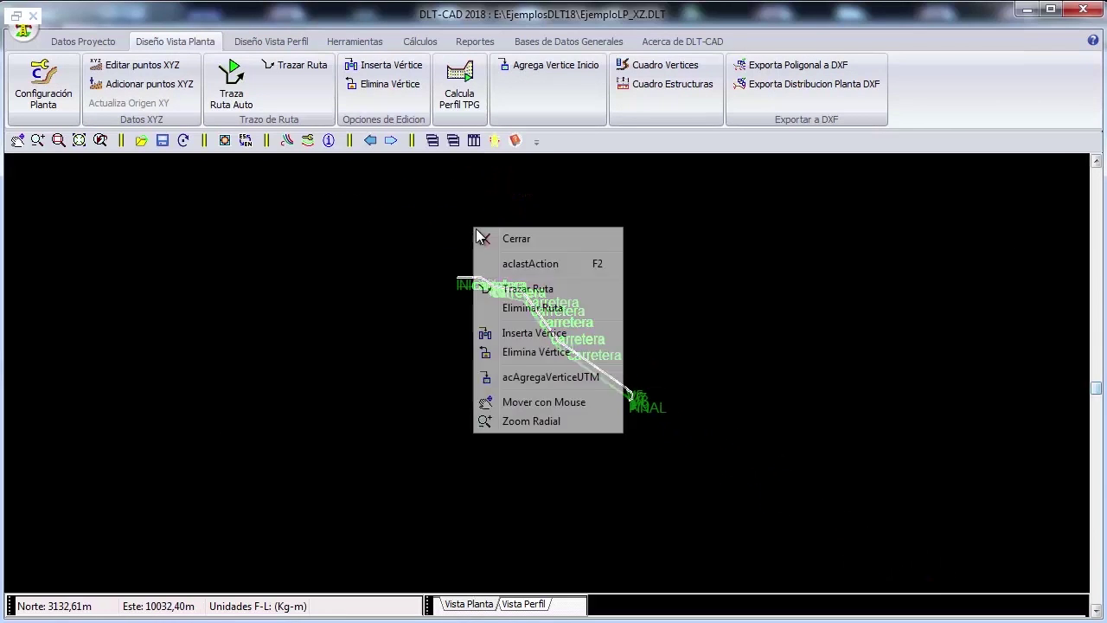
left_click(504, 435)
left_click(366, 317)
left_click_drag(396, 275, 376, 218)
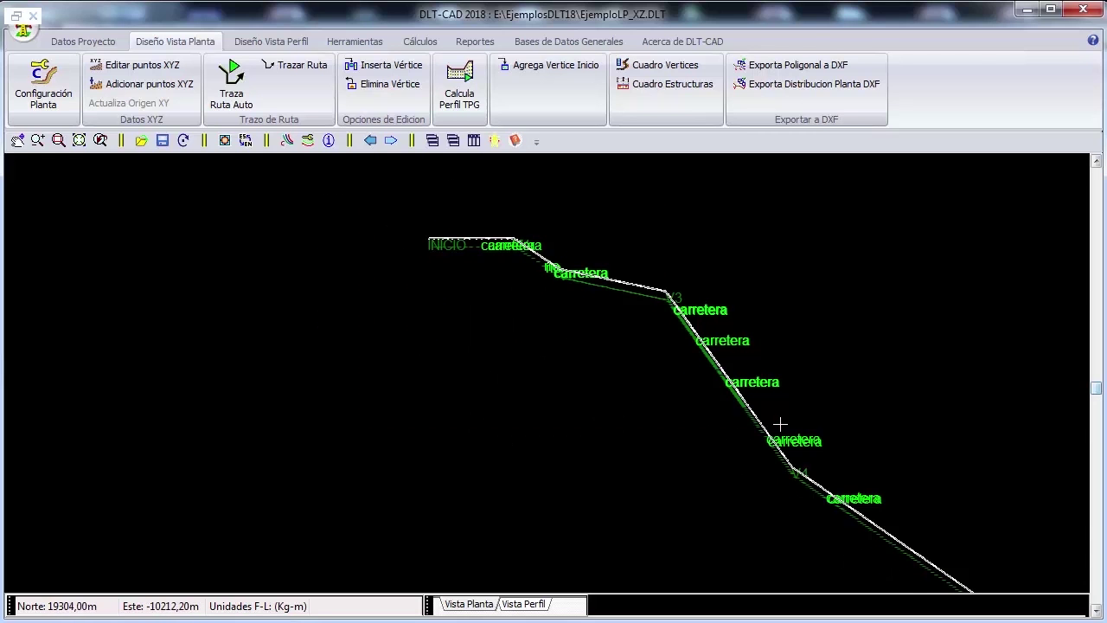
Step: Examine the start of the route and its first vertices up close in the plan view
scroll(605, 285, "up", 2)
right_click(414, 275)
left_click(482, 311)
mouse_move(510, 316)
left_mouse_down()
mouse_move(504, 442)
mouse_move(593, 407)
mouse_move(631, 407)
left_mouse_up()
scroll(514, 430, "up", 2)
right_click(607, 333)
left_click(549, 345)
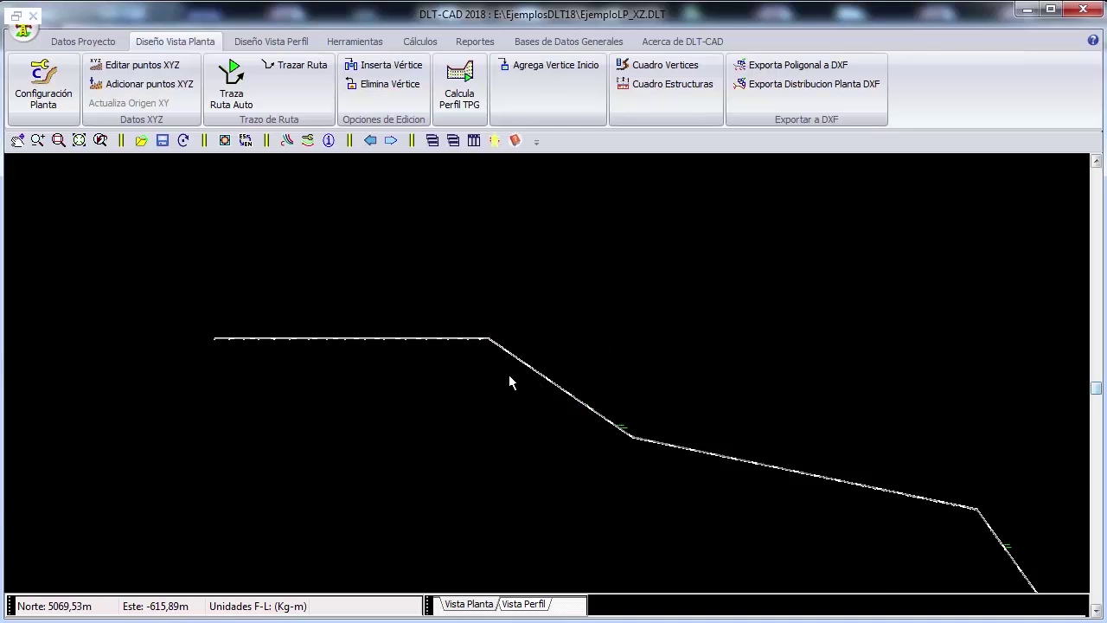
scroll(509, 379, "down", 2)
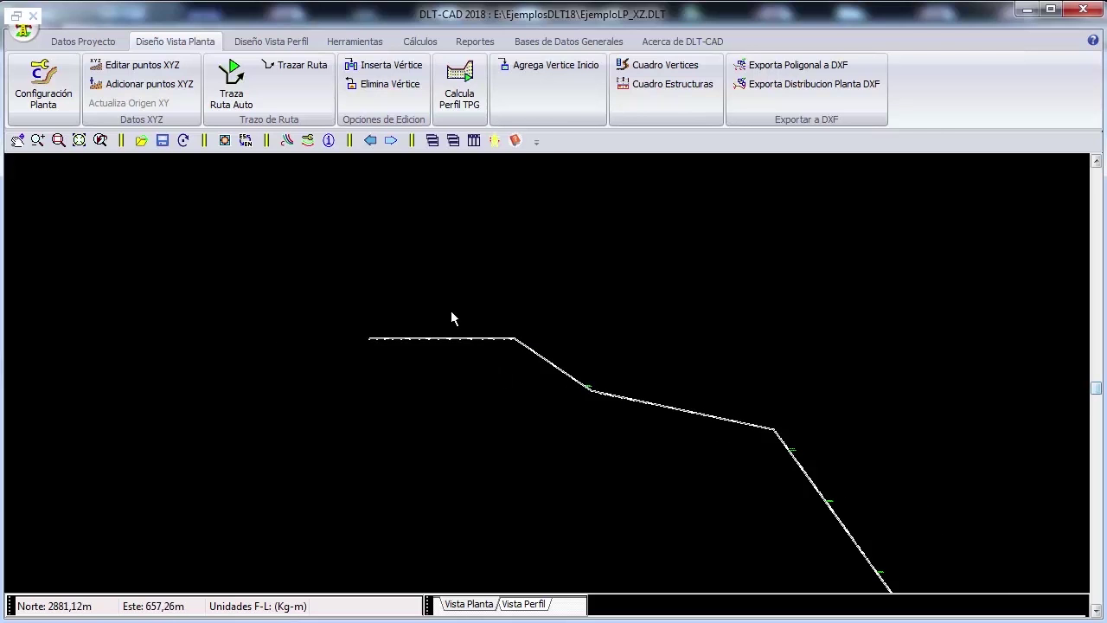
Step: Open the XYZ points for editing, review the Este, Norte and Altitud coordinates from INICIO onward, and accept the table
left_click(161, 70)
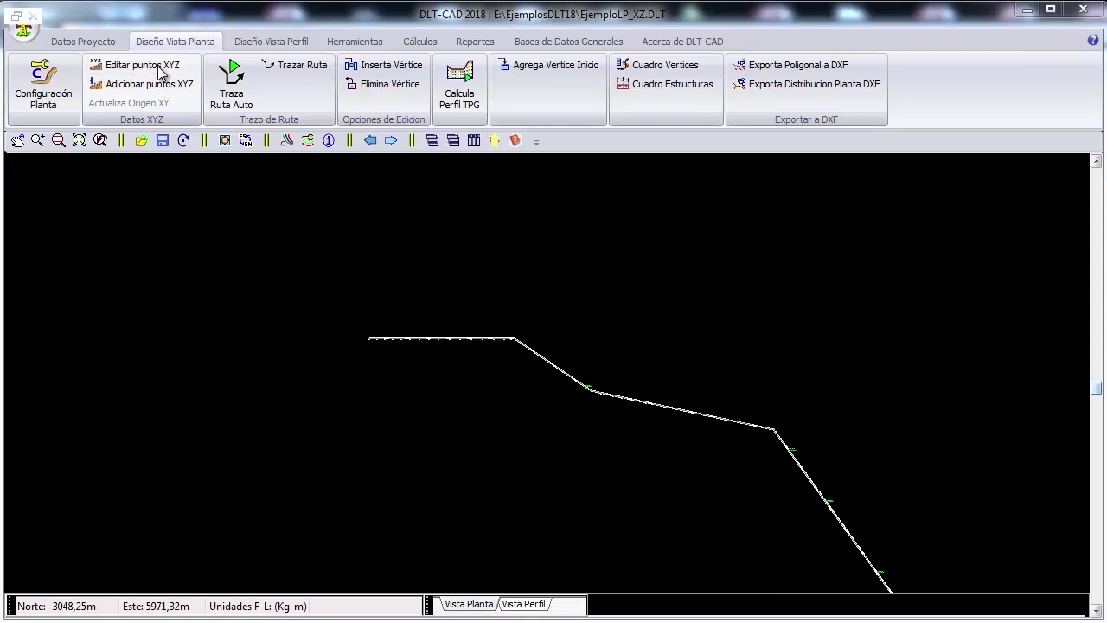
left_click(320, 239)
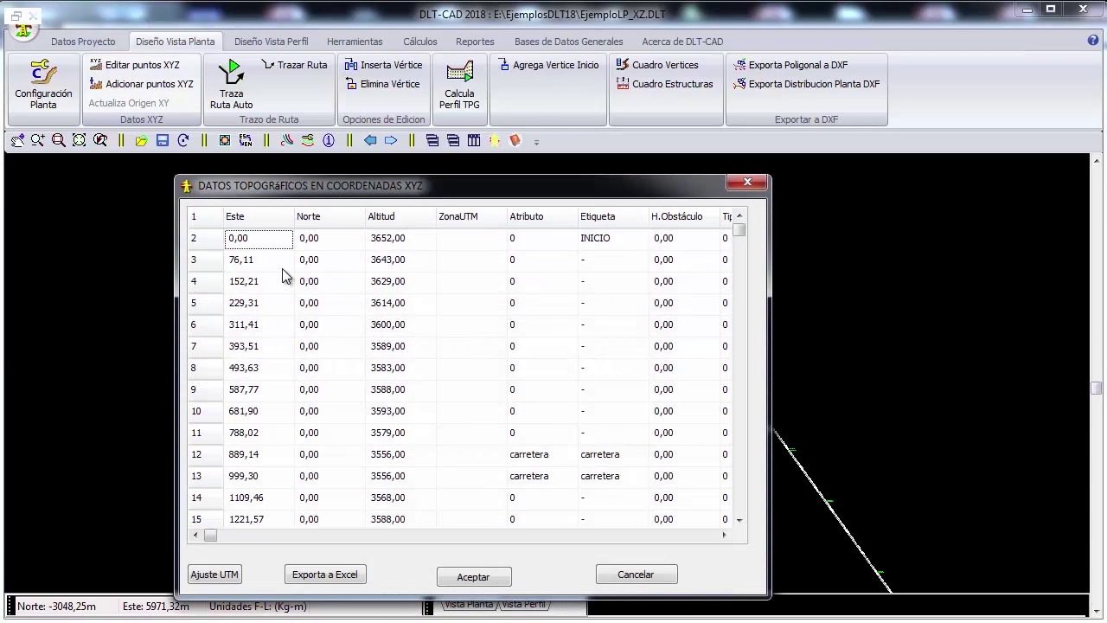
key("Down")
key("Down")
key("Right")
key("Right")
key("Up")
key("Up")
key("Left")
key("Left")
left_click(218, 578)
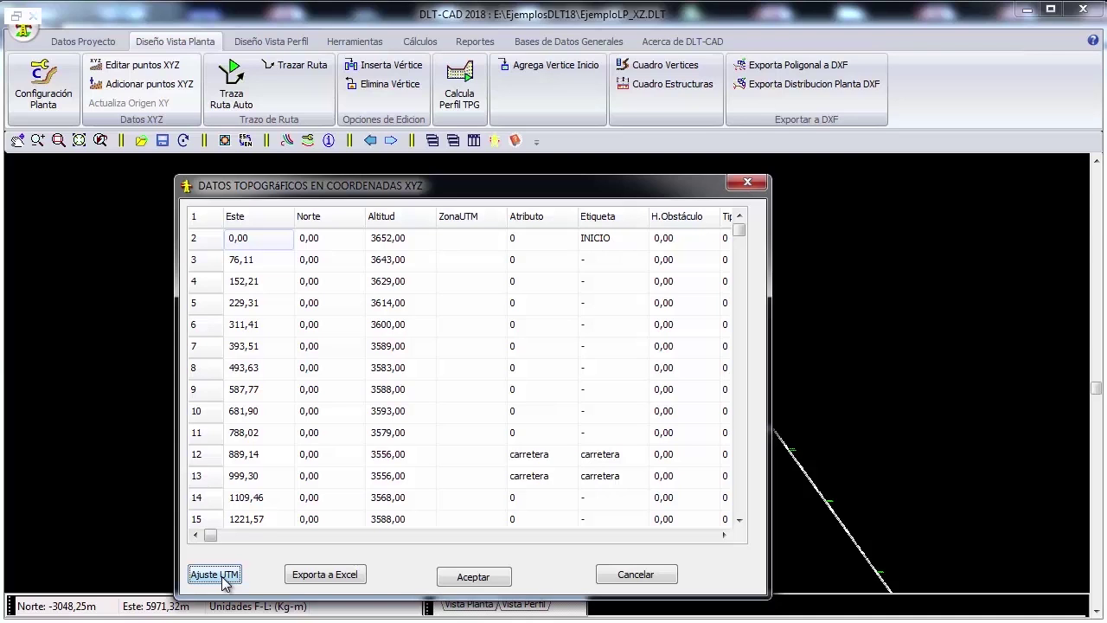
left_click(468, 580)
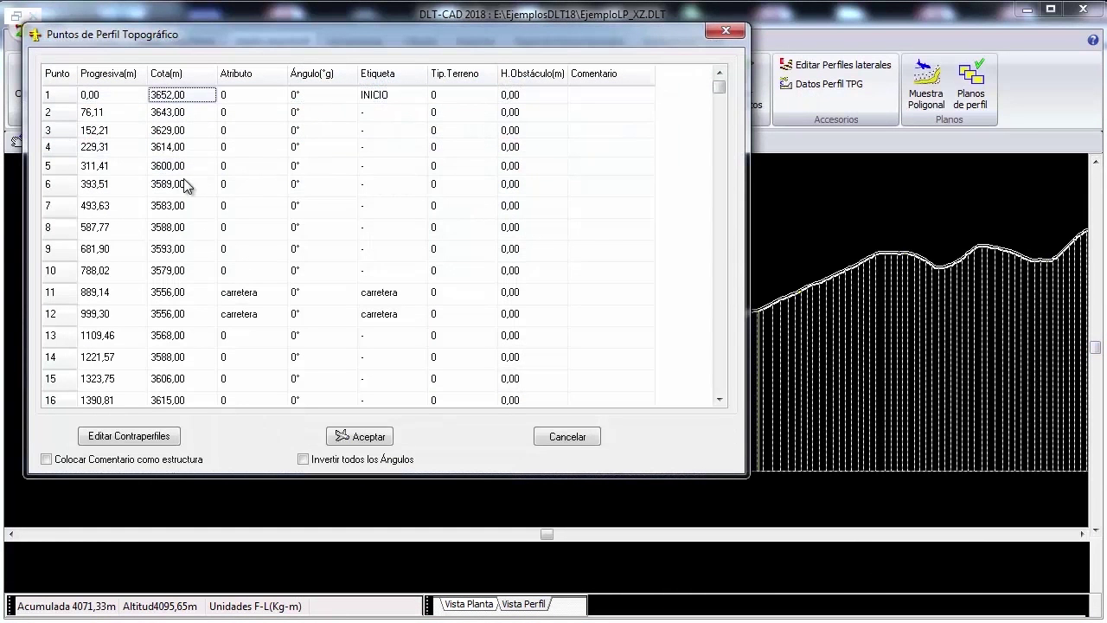
Step: Open the topographic profile points table and examine the Progresiva values of the first twelve points
left_click(112, 135)
left_click(102, 181)
left_click(113, 313)
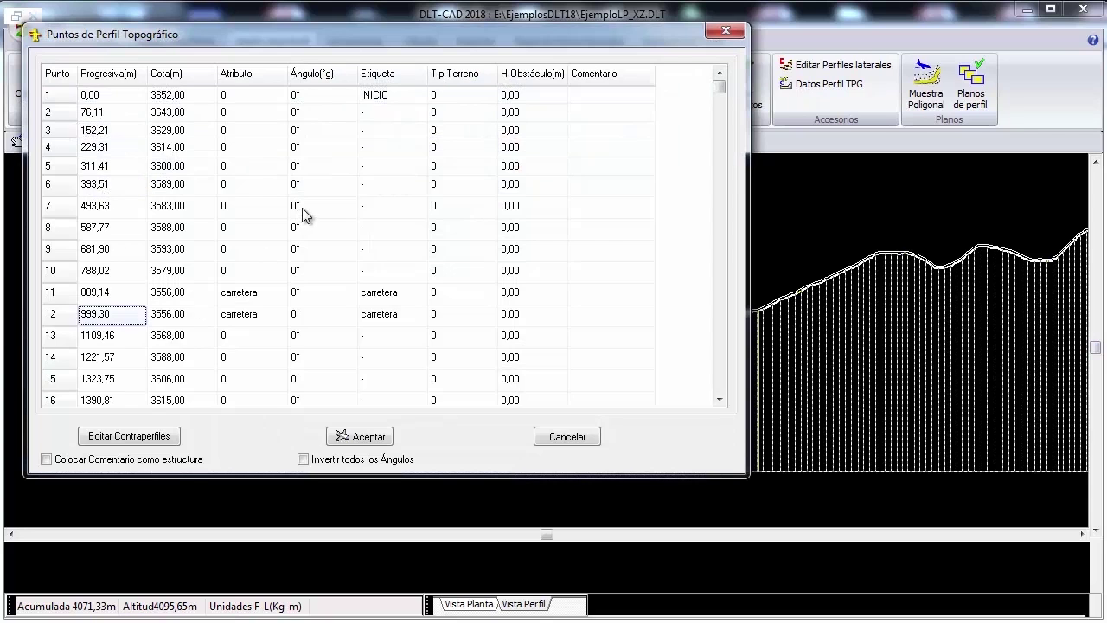
Step: Examine the Progresiva, Cota, Atributo and Ángulo values at vertex V1 and the profile point following it
scroll(308, 214, "down", 2)
left_click(317, 292)
left_click(152, 294)
left_click(120, 300)
left_click(180, 298)
left_click(235, 295)
left_click(247, 294)
left_click(320, 295)
left_click(216, 317)
left_click(138, 319)
left_click(183, 317)
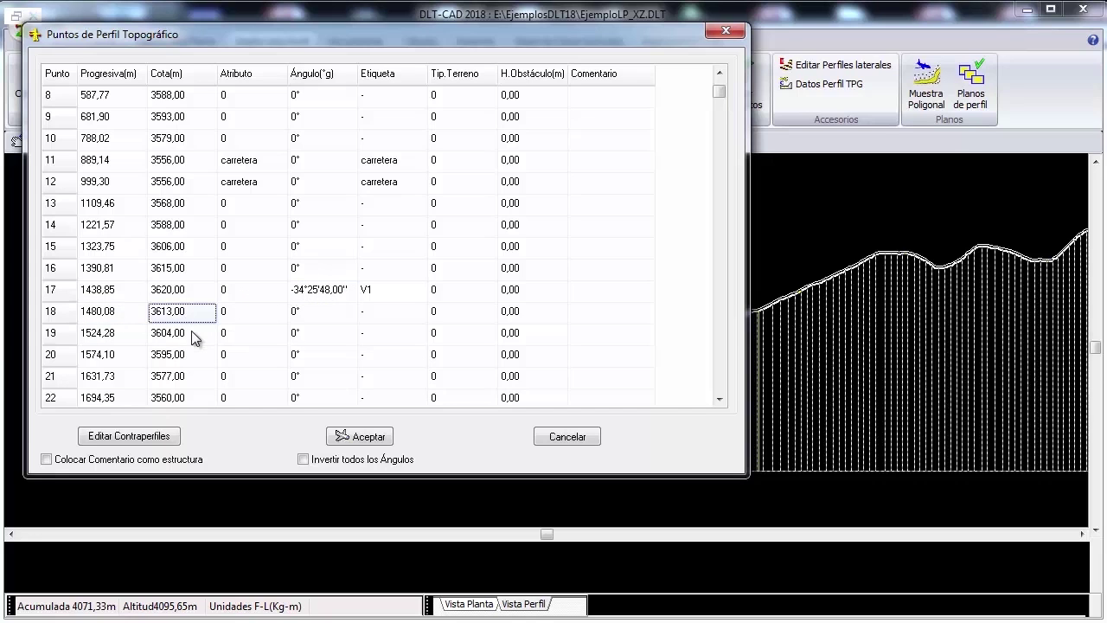